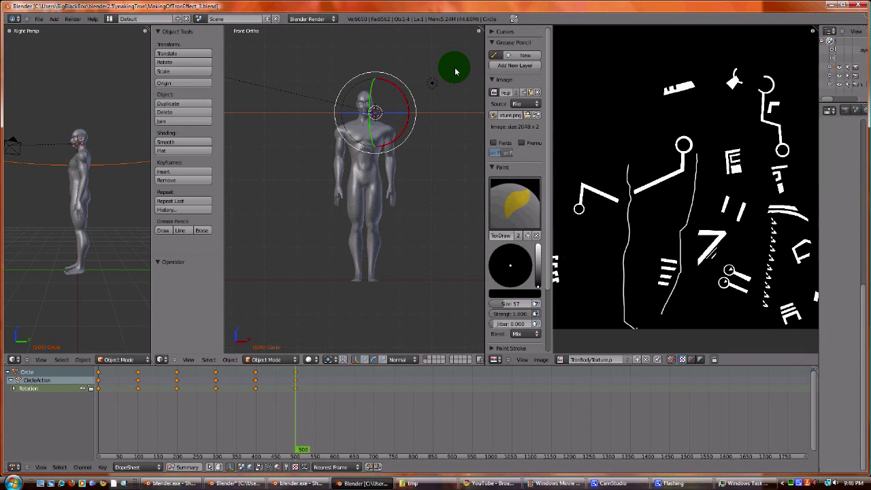
# Render a glow preview, then switch the texture image area to the Node Editor.
pyautogui.press('F12')
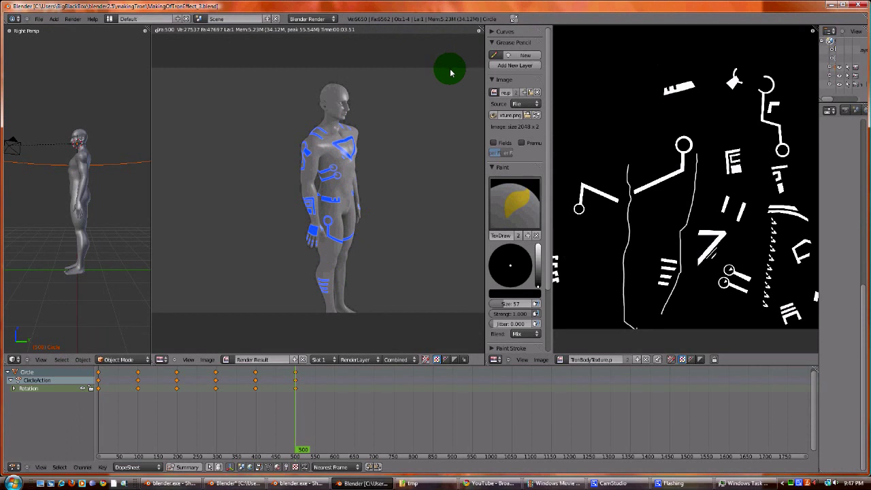
pyautogui.press('Escape')
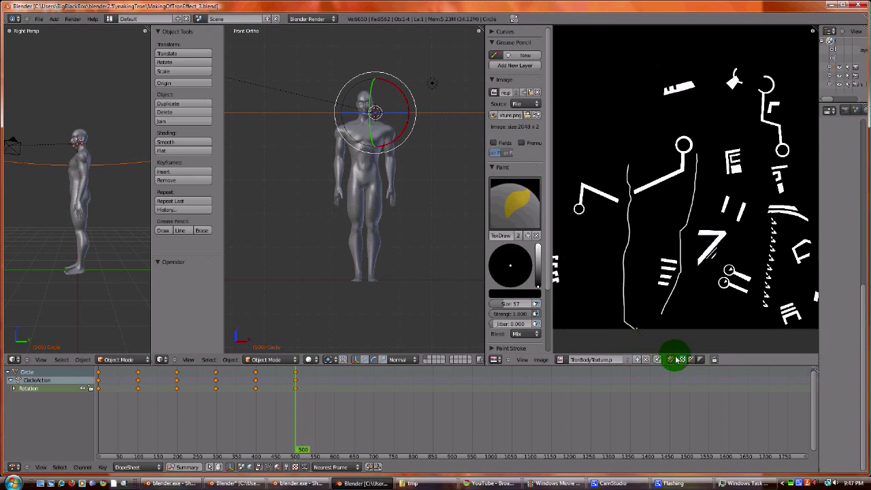
pyautogui.click(496, 360)
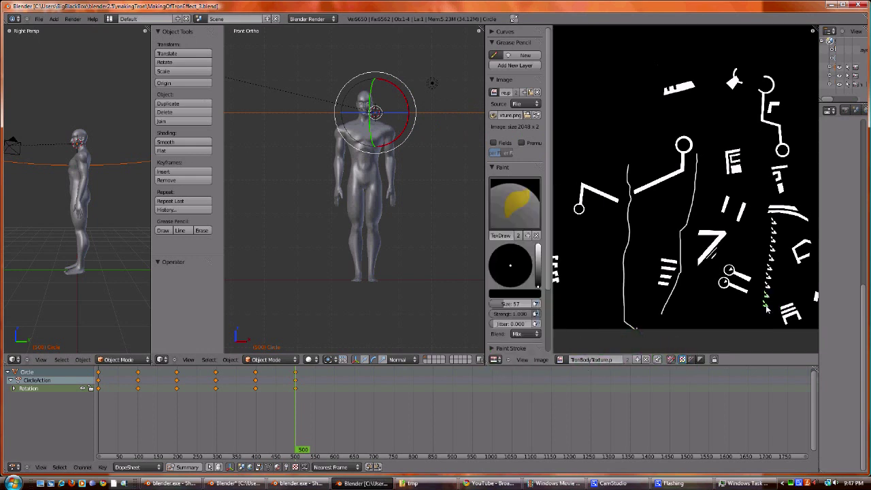
pyautogui.click(496, 360)
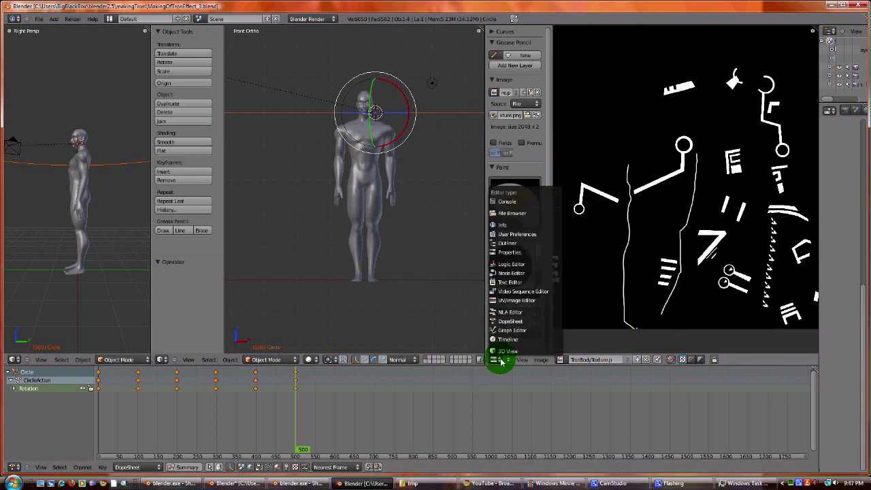
pyautogui.click(520, 274)
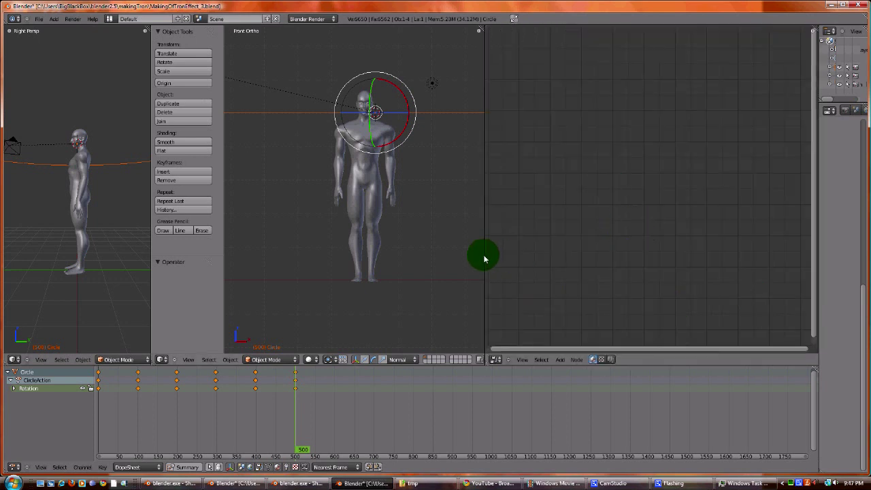
# Widen the front 3D view and select the TronMain figure.
pyautogui.moveTo(486, 258); pyautogui.dragTo(550, 259)
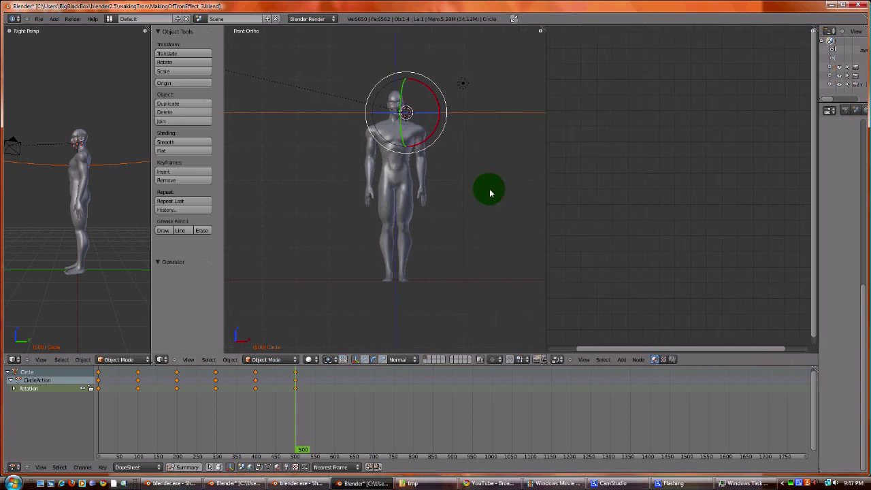
pyautogui.scroll(-4, 485, 186)
pyautogui.scroll(1, 484, 185)
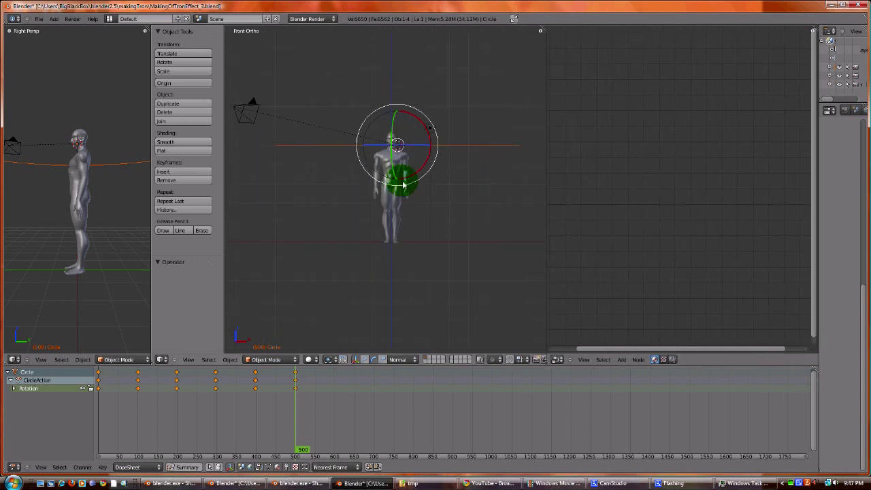
pyautogui.rightClick(395, 201)
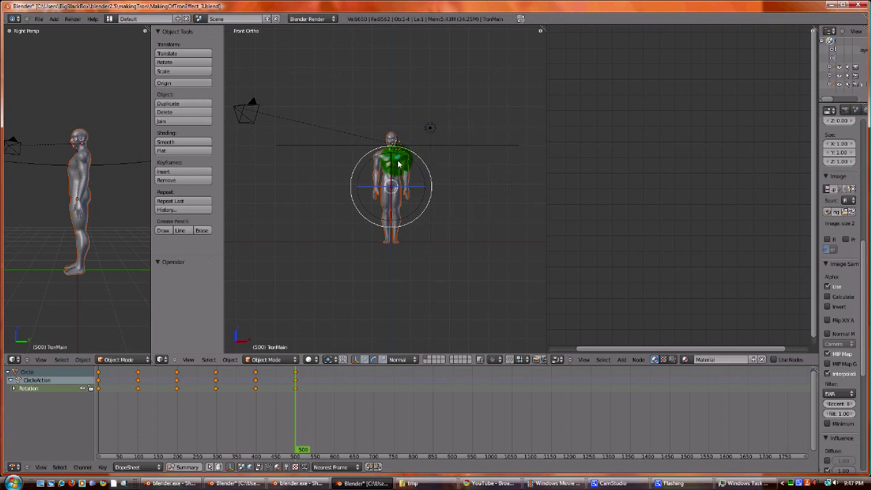
# Add the Circle and Camera to the selection and move all three to another layer.
pyautogui.rightClick(431, 148)
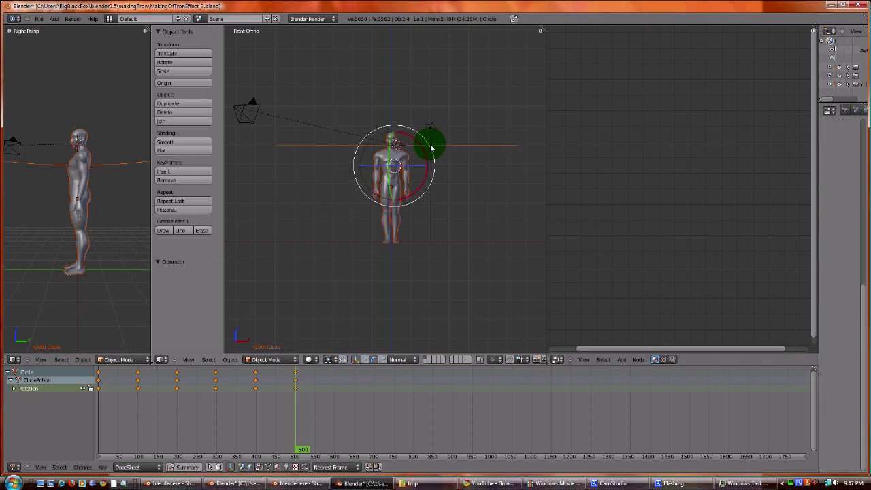
pyautogui.rightClick(249, 113)
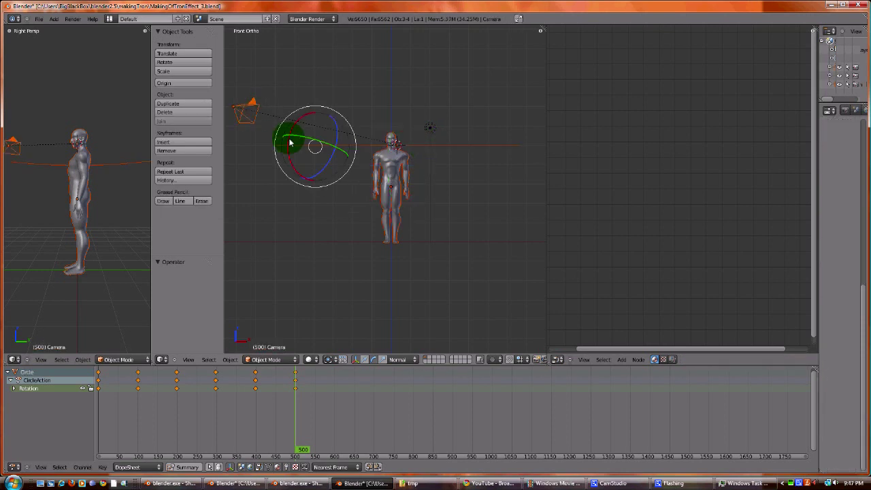
pyautogui.press('m')
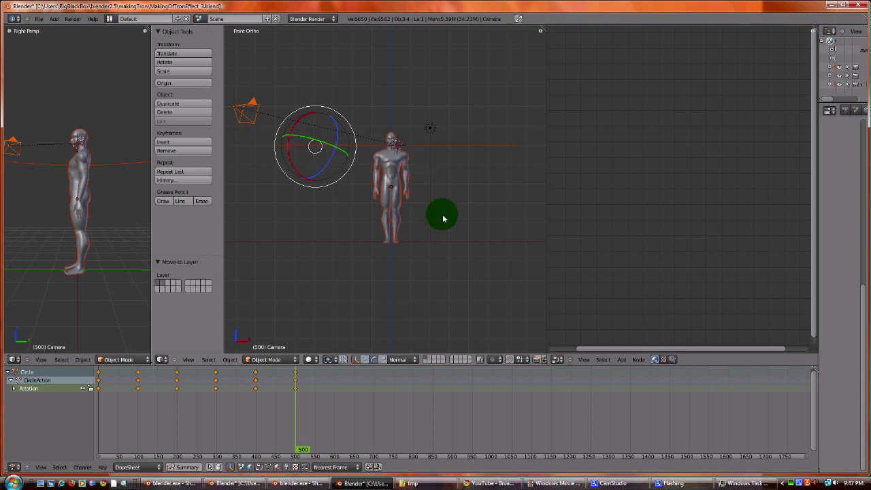
pyautogui.click(431, 359)
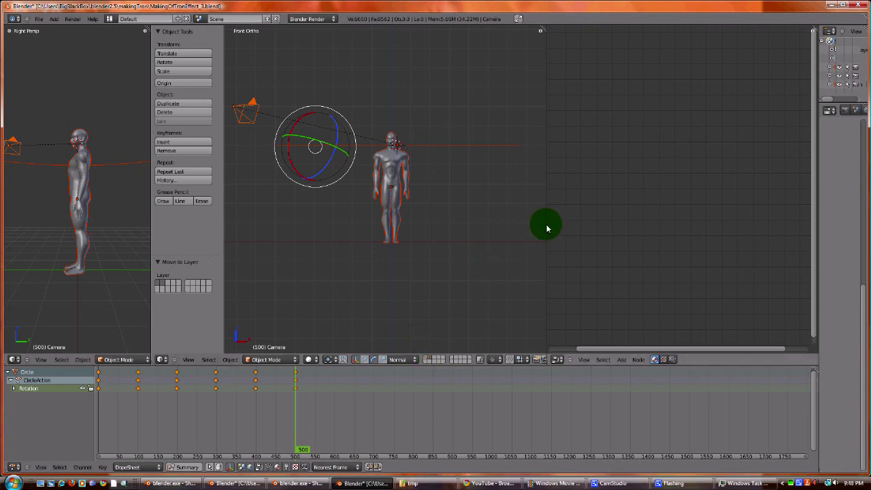
# Show the compositing node tree with Use Nodes and Backdrop enabled, moving Composite aside.
pyautogui.moveTo(547, 228); pyautogui.dragTo(450, 225)
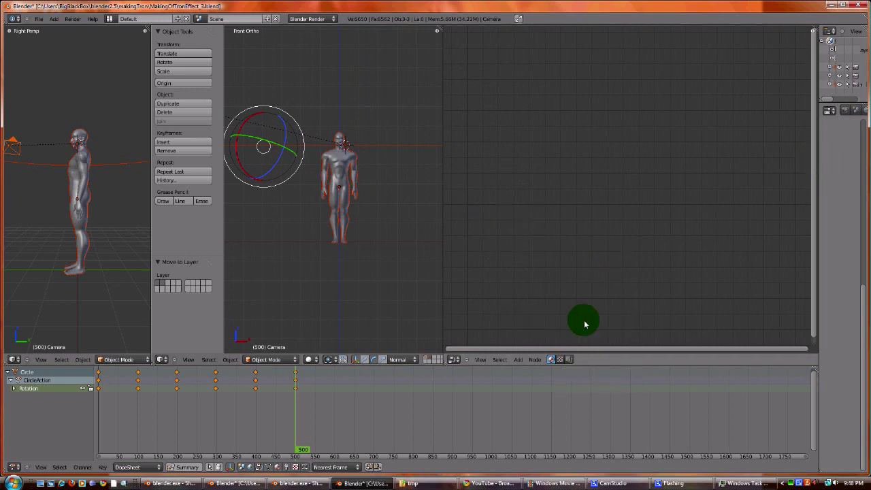
pyautogui.click(569, 359)
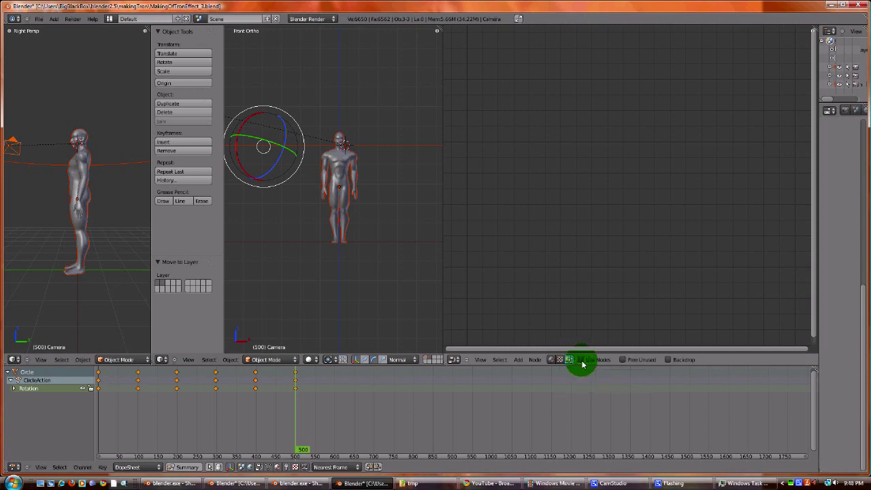
pyautogui.click(580, 361)
pyautogui.click(666, 359)
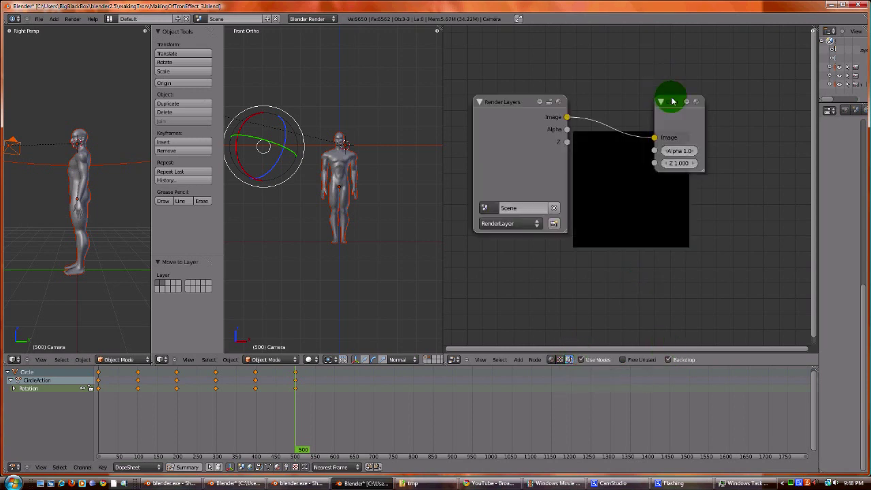
pyautogui.moveTo(696, 103); pyautogui.dragTo(749, 103)
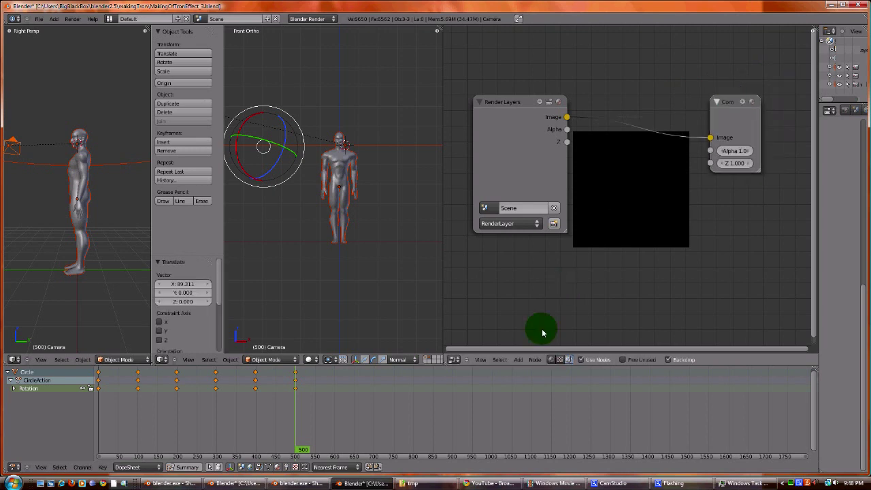
# Add a Viewer node below Composite, link Render Layers Image to it, and render.
pyautogui.click(519, 363)
pyautogui.moveTo(526, 342)
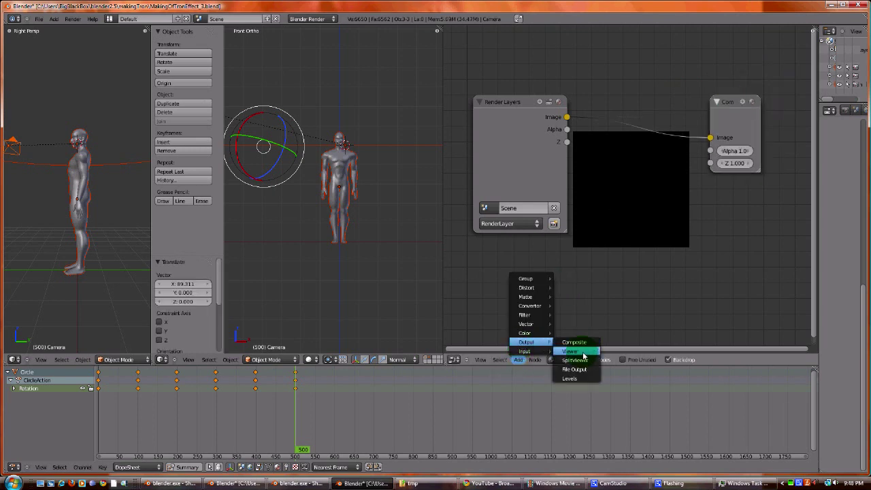
pyautogui.click(583, 355)
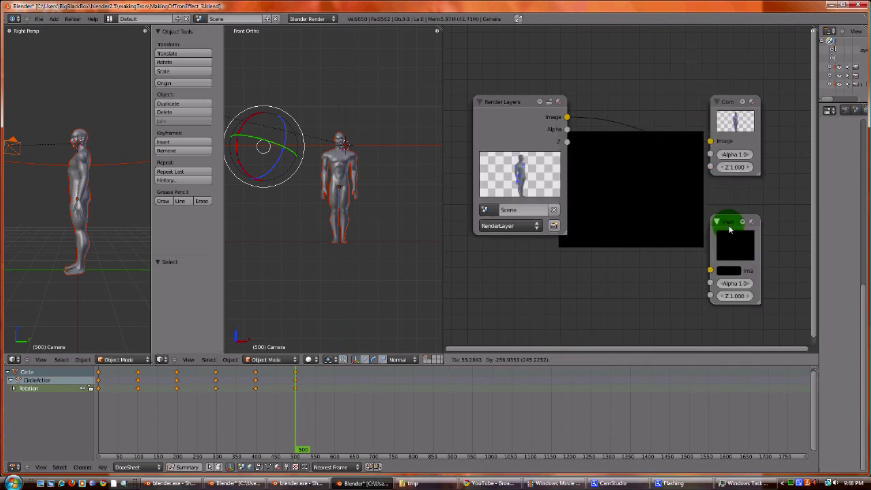
pyautogui.click(729, 229)
pyautogui.moveTo(567, 117); pyautogui.dragTo(716, 254)
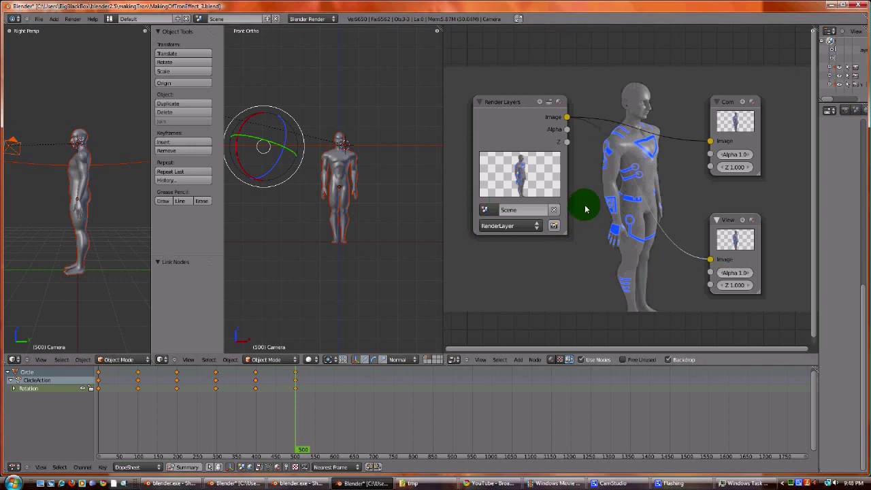
pyautogui.click(611, 484)
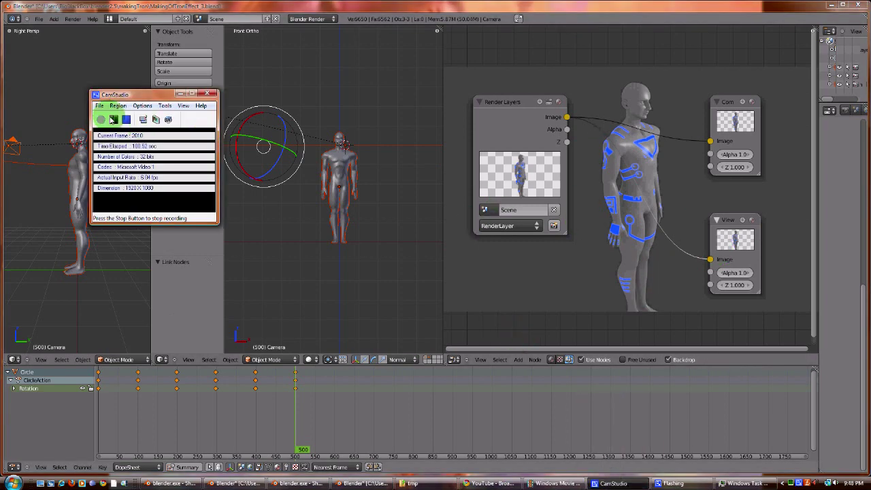
pyautogui.click(113, 119)
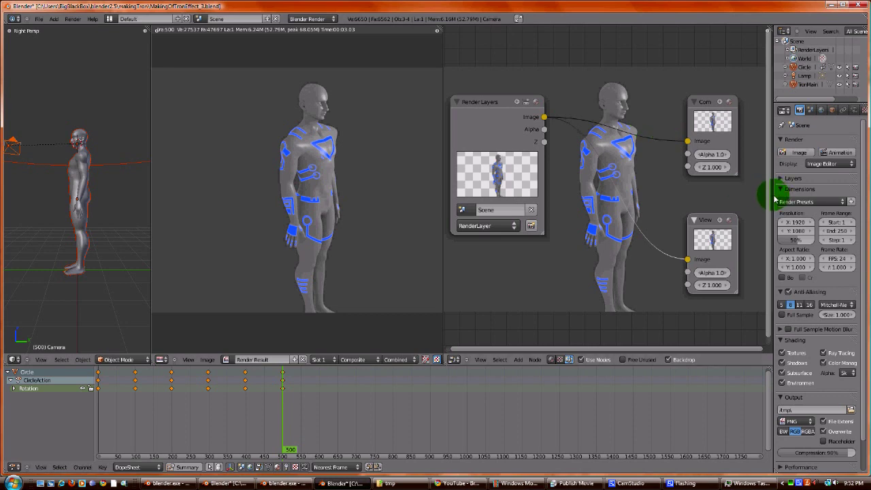
# Rename the render layer to NormalLayer in the Render properties Layers panel.
pyautogui.moveTo(775, 197); pyautogui.dragTo(628, 194)
pyautogui.click(642, 111)
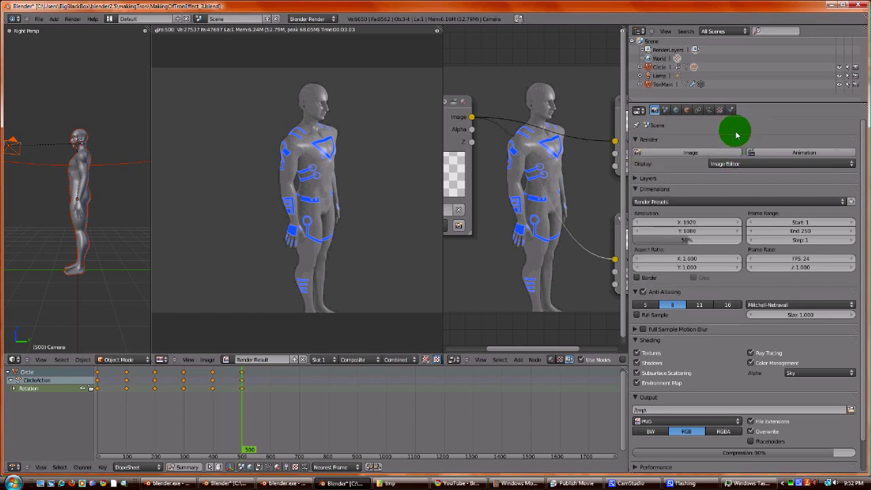
pyautogui.click(635, 178)
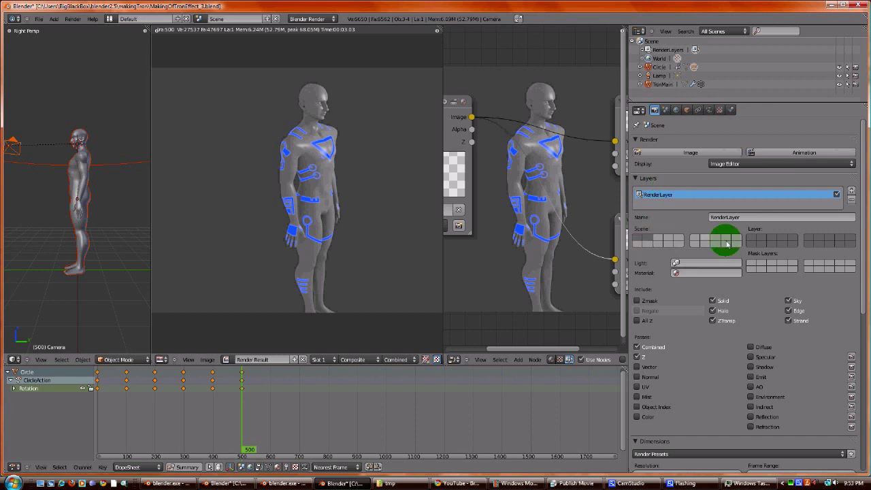
pyautogui.click(750, 217)
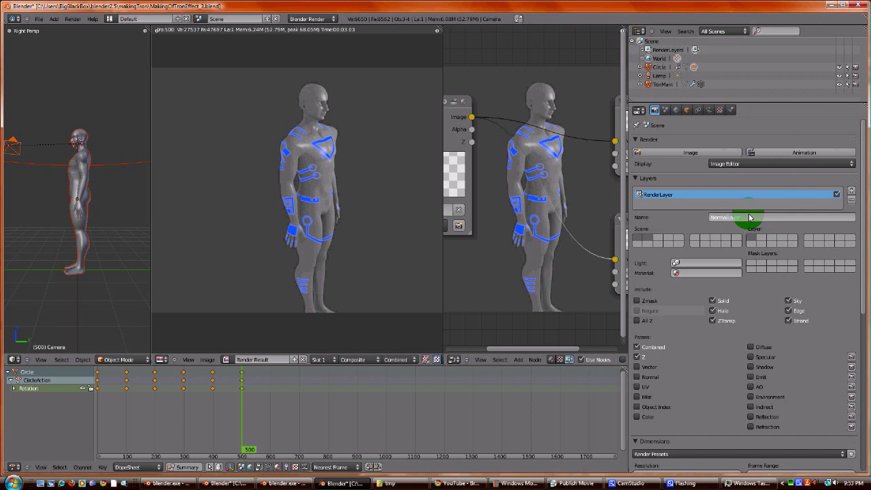
pyautogui.press('Return')
# Add a second render layer named GlowLayer and exclude its AO pass from combined.
pyautogui.click(852, 192)
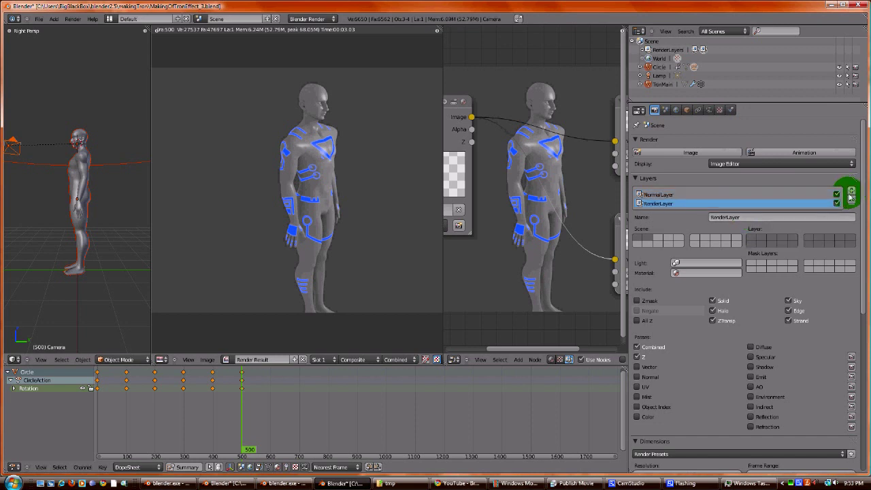
pyautogui.click(739, 218)
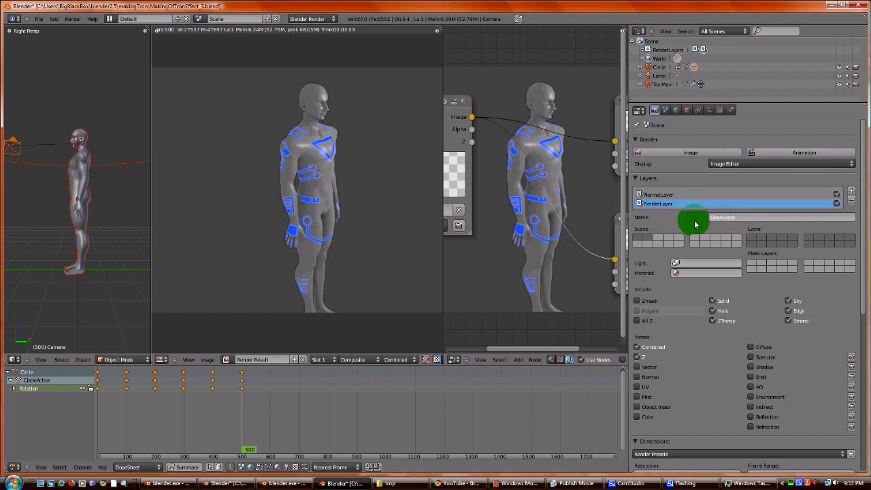
pyautogui.press('Return')
pyautogui.click(661, 195)
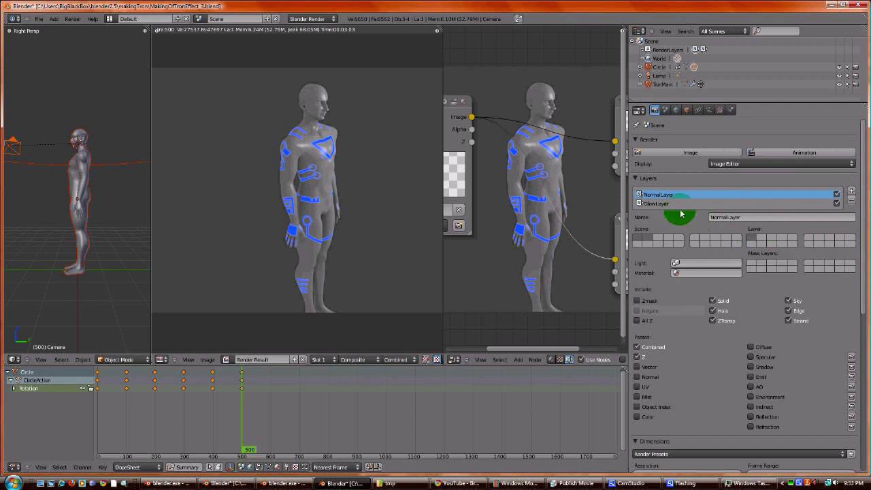
pyautogui.click(659, 203)
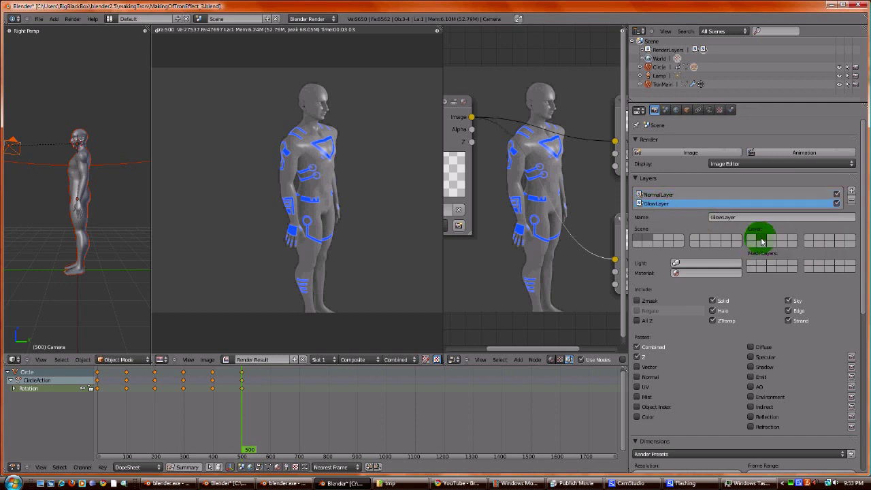
pyautogui.click(852, 388)
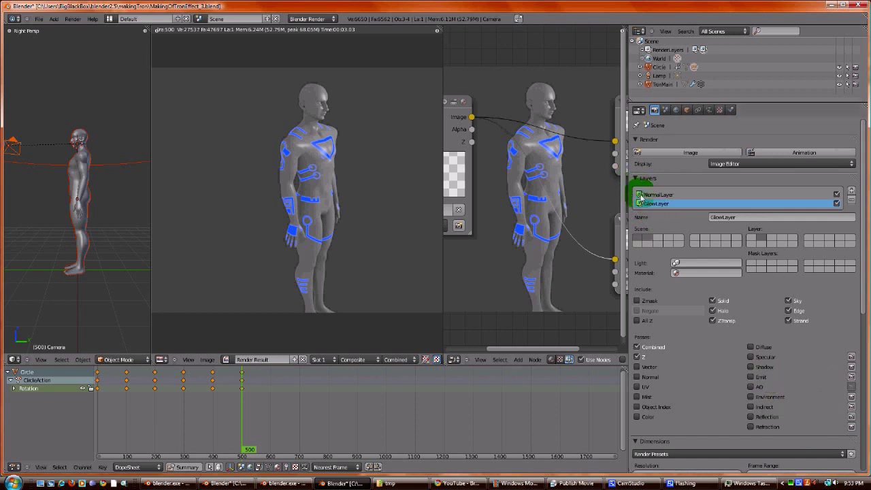
# Add a second Render Layers node and set it to GlowLayer.
pyautogui.moveTo(629, 196); pyautogui.dragTo(715, 193)
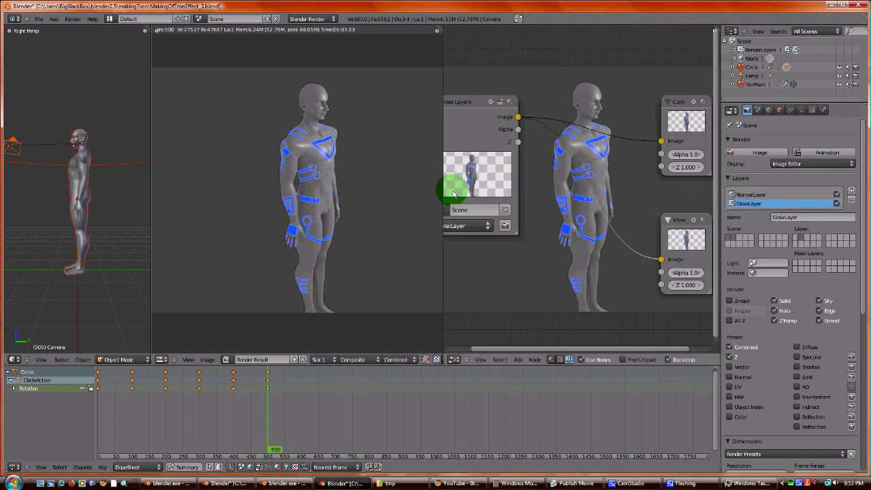
pyautogui.moveTo(444, 194); pyautogui.dragTo(277, 184)
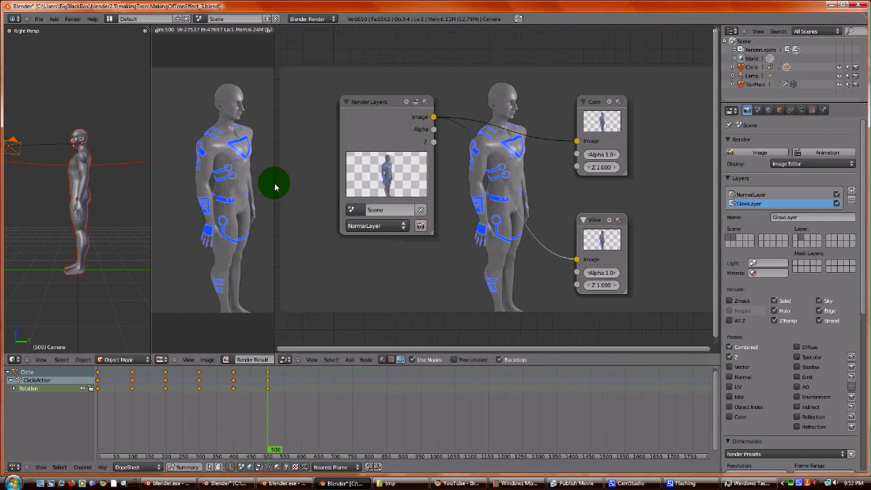
pyautogui.moveTo(387, 104); pyautogui.dragTo(344, 72)
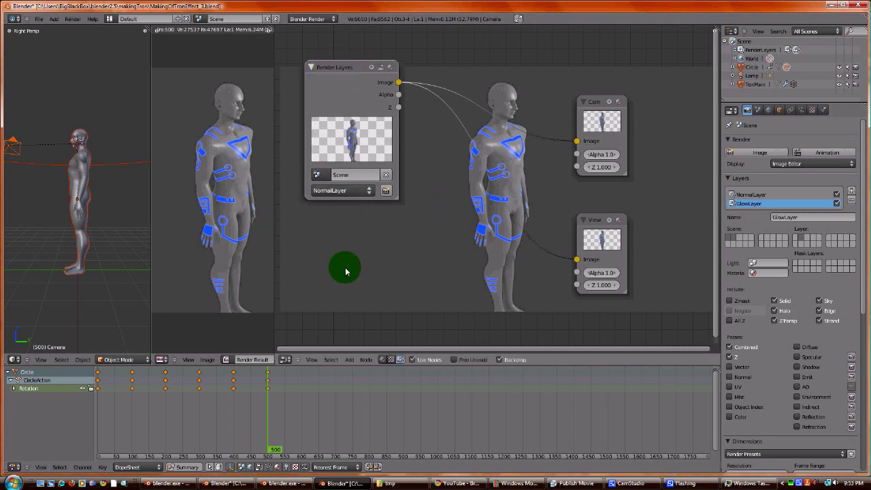
pyautogui.click(349, 360)
pyautogui.moveTo(353, 352)
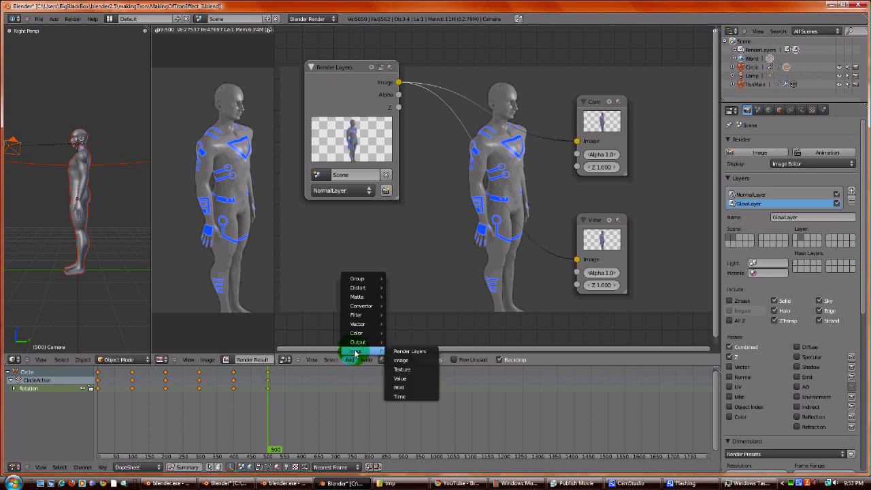
pyautogui.click(407, 353)
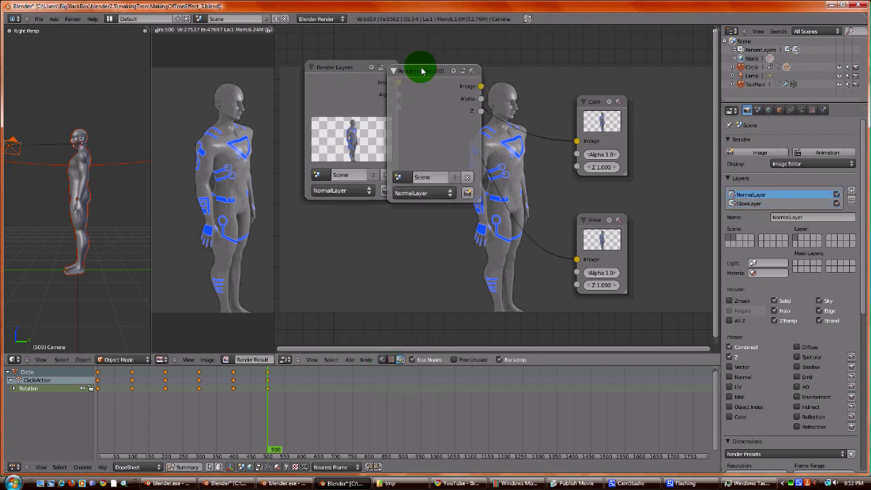
pyautogui.click(344, 220)
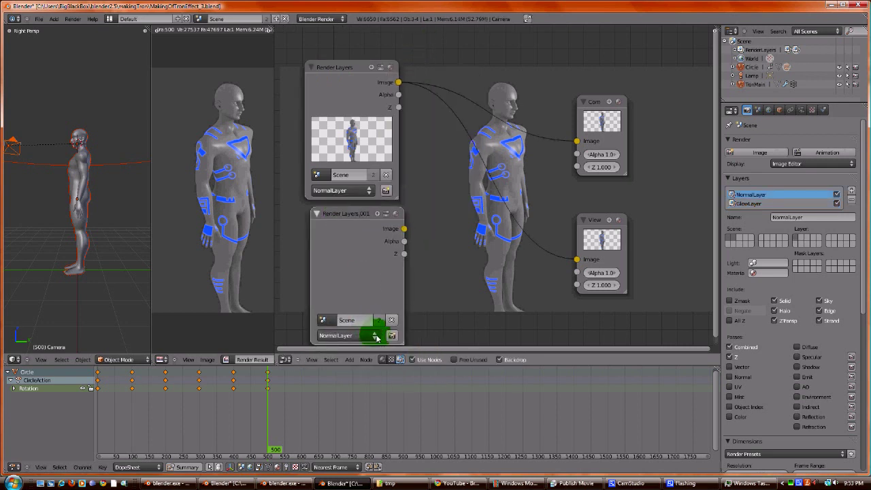
pyautogui.click(370, 334)
pyautogui.click(372, 313)
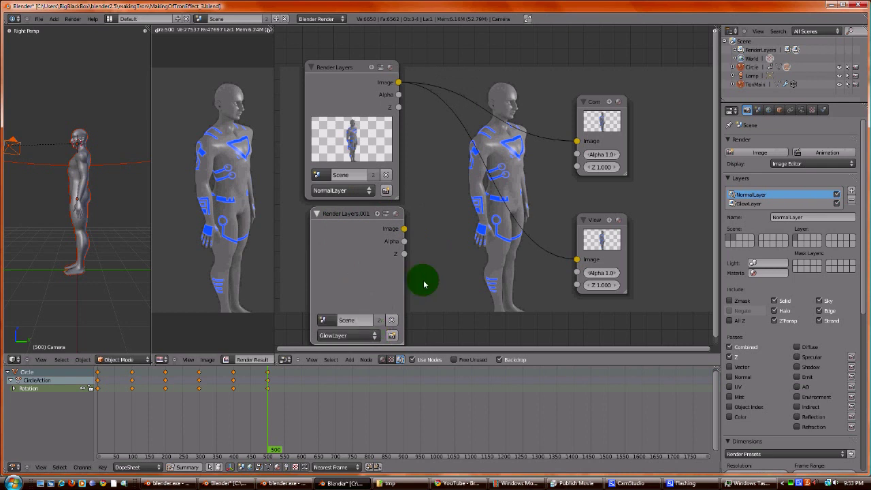
# Render the frame and feed the GlowLayer image into the Viewer node.
pyautogui.press('F12')
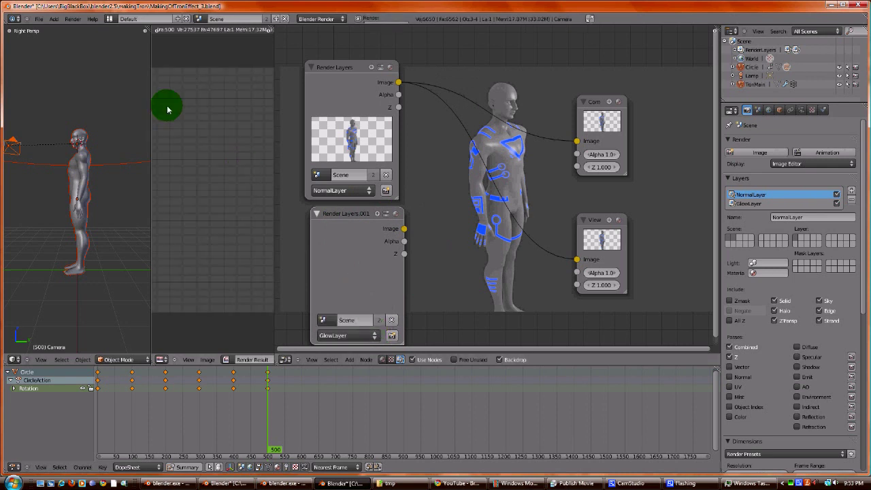
pyautogui.moveTo(150, 112); pyautogui.dragTo(43, 119)
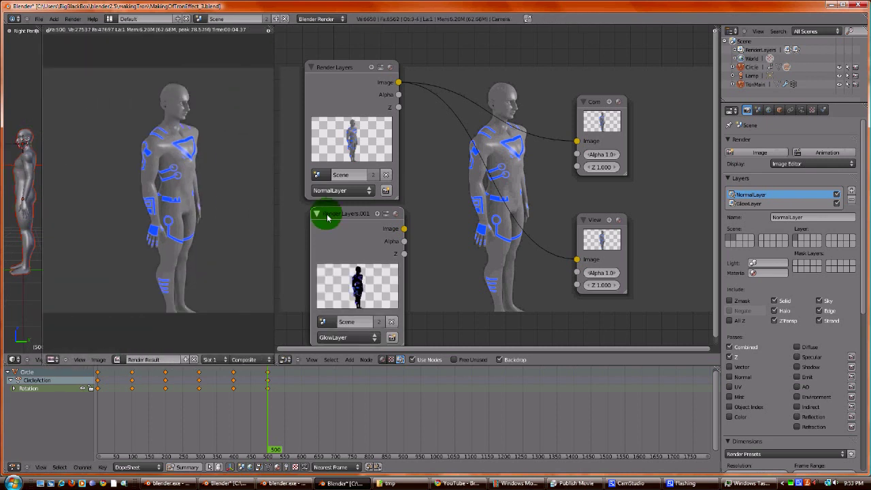
pyautogui.moveTo(404, 229); pyautogui.dragTo(578, 259)
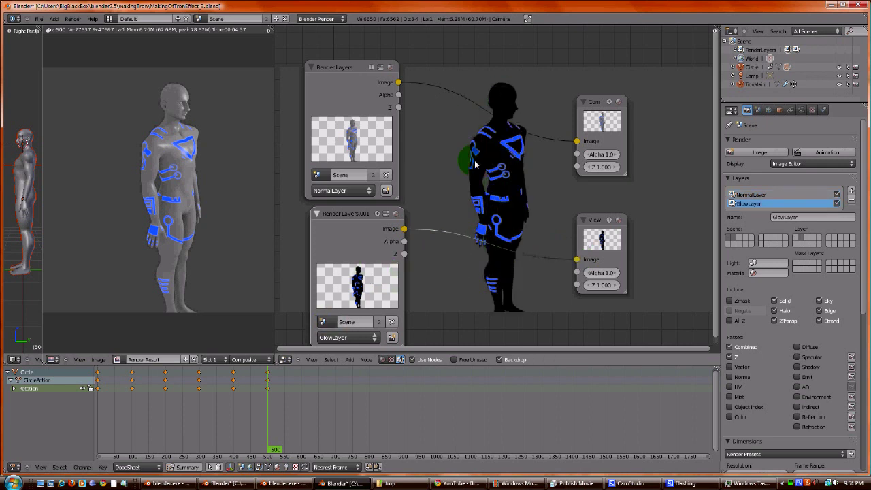
pyautogui.moveTo(395, 82); pyautogui.dragTo(576, 260)
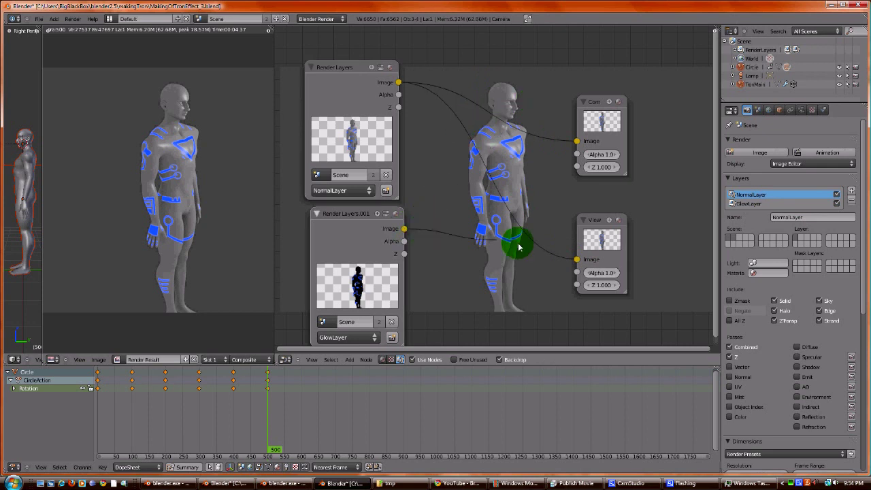
pyautogui.moveTo(519, 247); pyautogui.dragTo(578, 259)
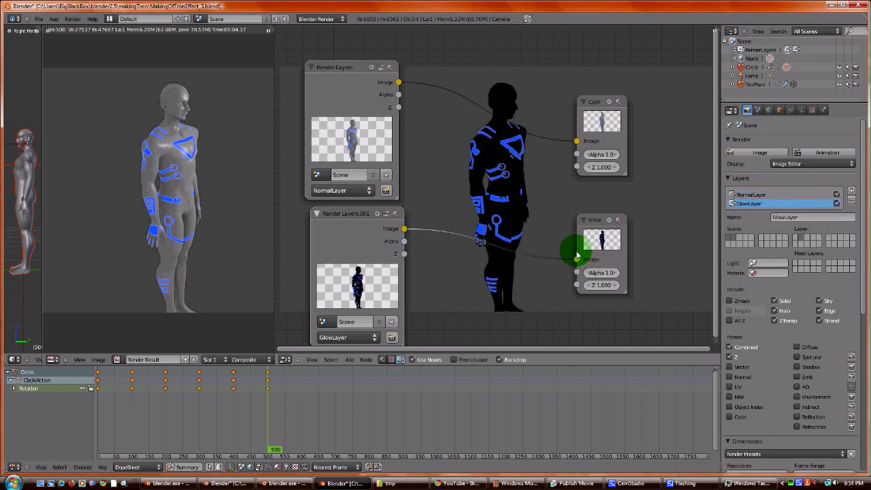
pyautogui.click(630, 482)
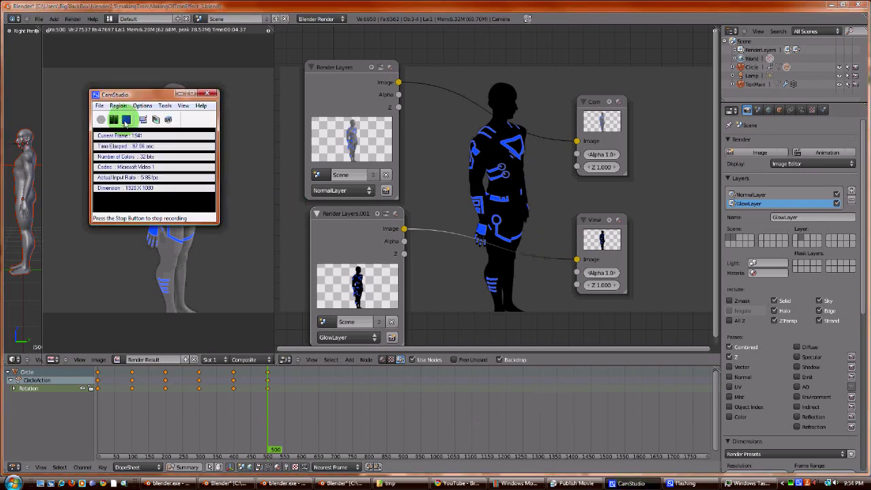
# Re-render twice, rechecking the NormalLayer and GlowLayer settings in between.
pyautogui.click(125, 120)
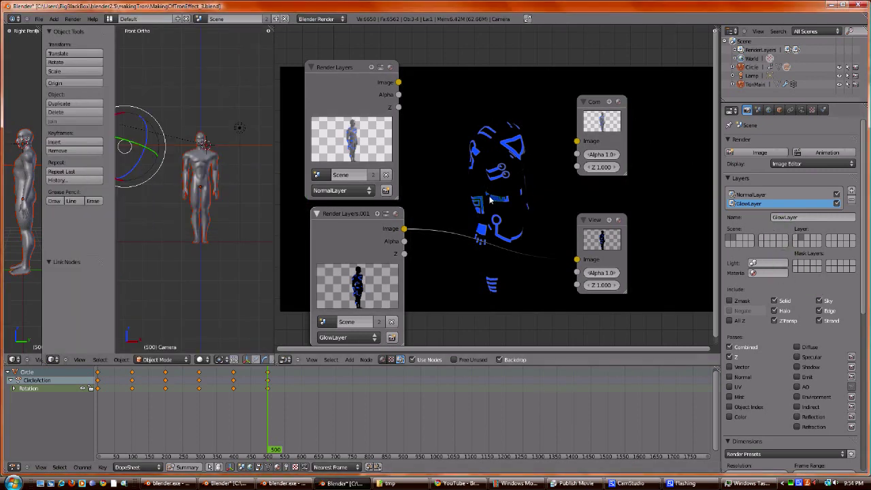
pyautogui.press('F12')
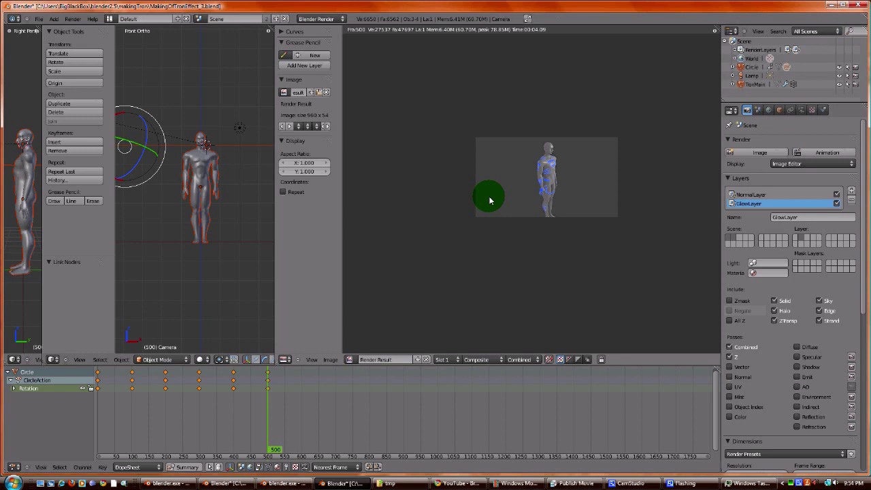
pyautogui.hotkey('shift', 'F3')
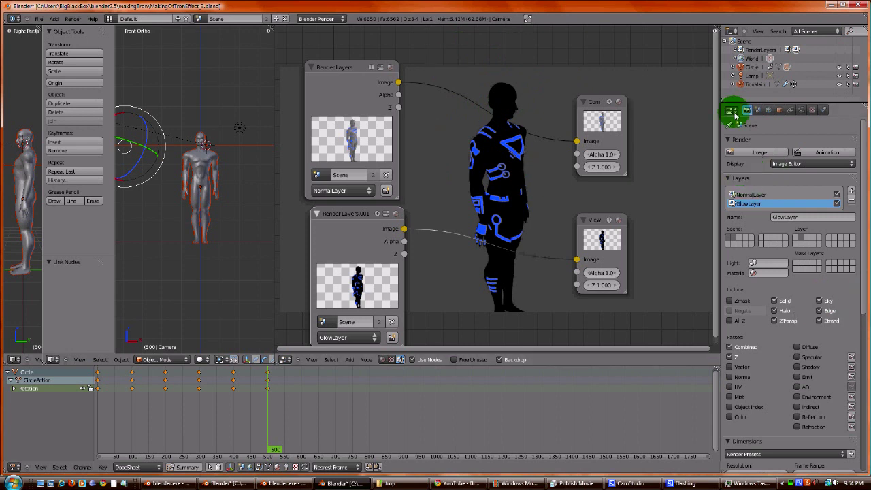
pyautogui.click(756, 196)
pyautogui.click(755, 203)
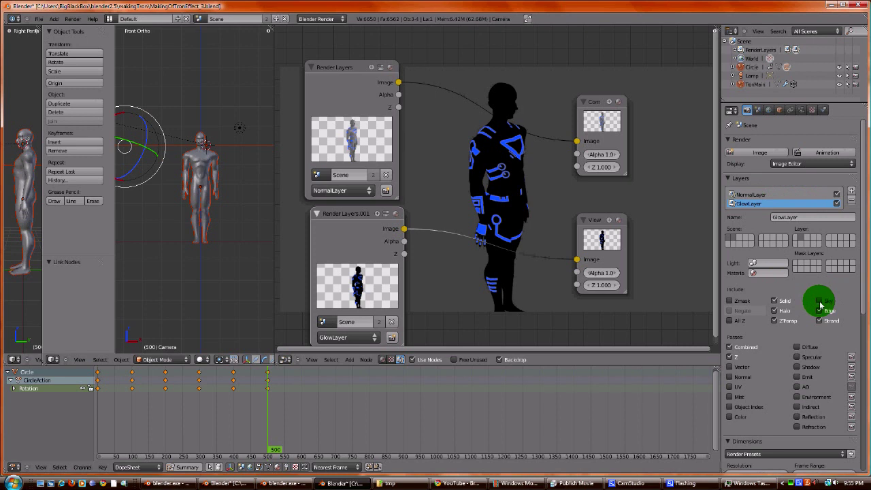
pyautogui.press('F12')
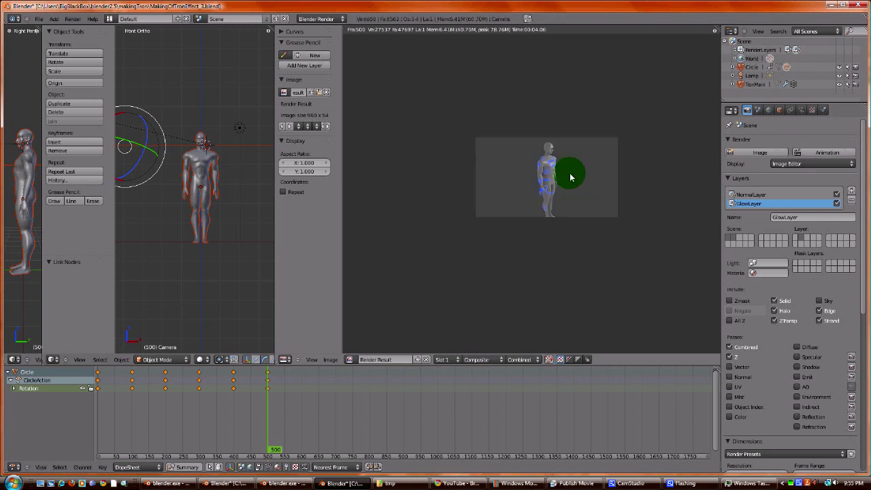
pyautogui.press('Escape')
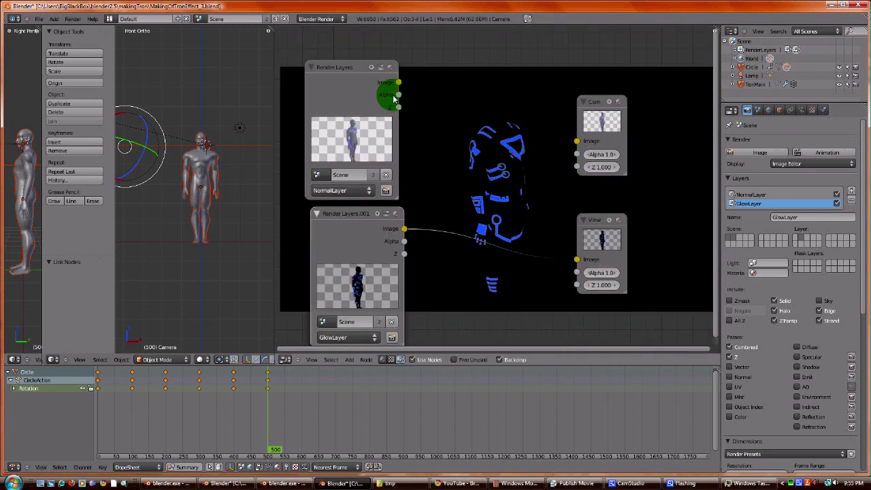
# Add a Glare node fed by the GlowLayer image, positioned beside the Viewer.
pyautogui.moveTo(601, 220); pyautogui.dragTo(646, 226)
pyautogui.moveTo(615, 95); pyautogui.dragTo(665, 56)
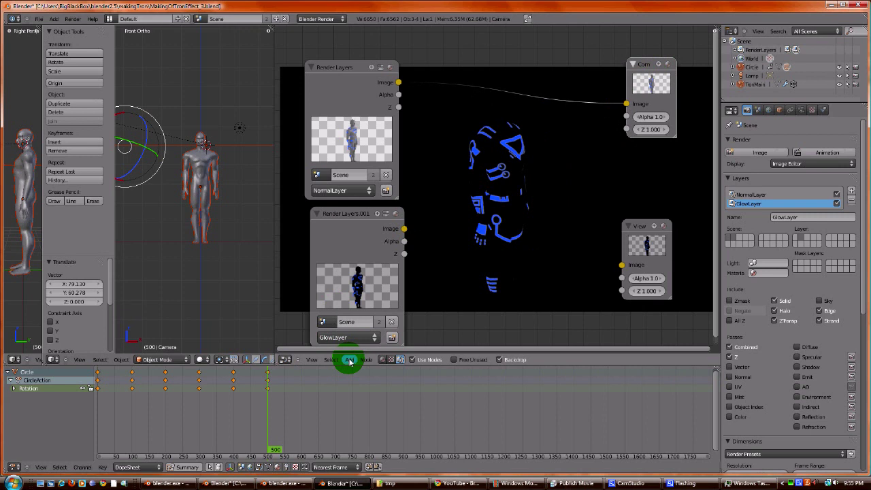
pyautogui.click(350, 361)
pyautogui.moveTo(363, 305)
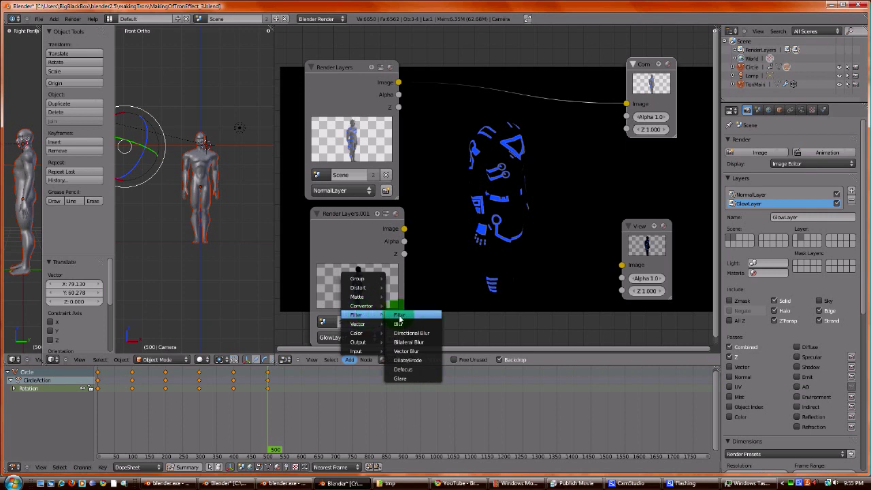
pyautogui.click(401, 379)
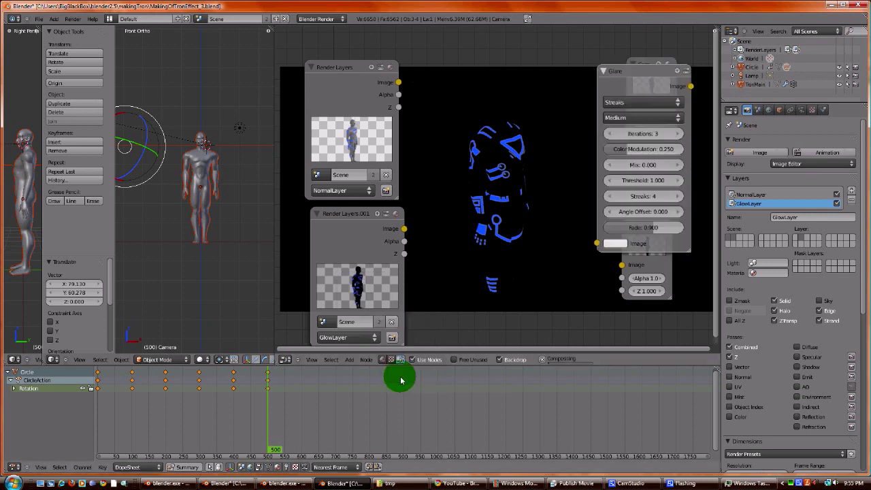
pyautogui.moveTo(613, 75); pyautogui.dragTo(492, 141)
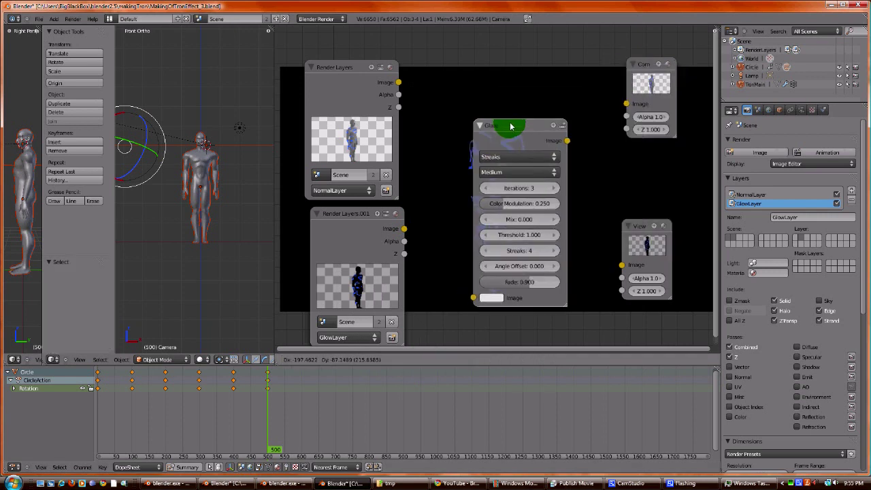
pyautogui.scroll(-1, 534, 310)
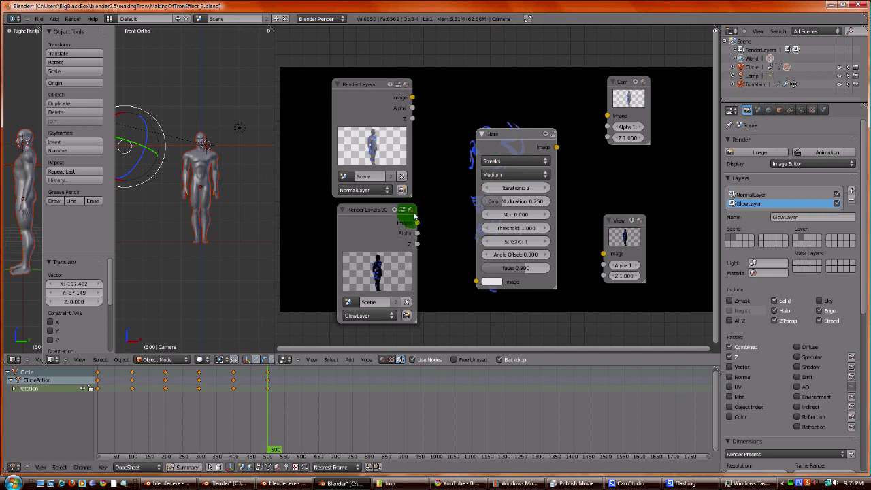
pyautogui.moveTo(418, 223); pyautogui.dragTo(477, 281)
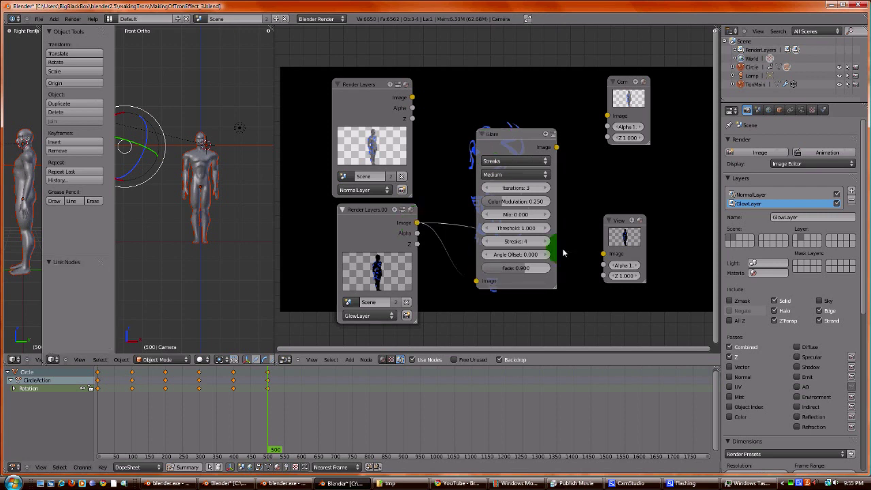
pyautogui.click(563, 147)
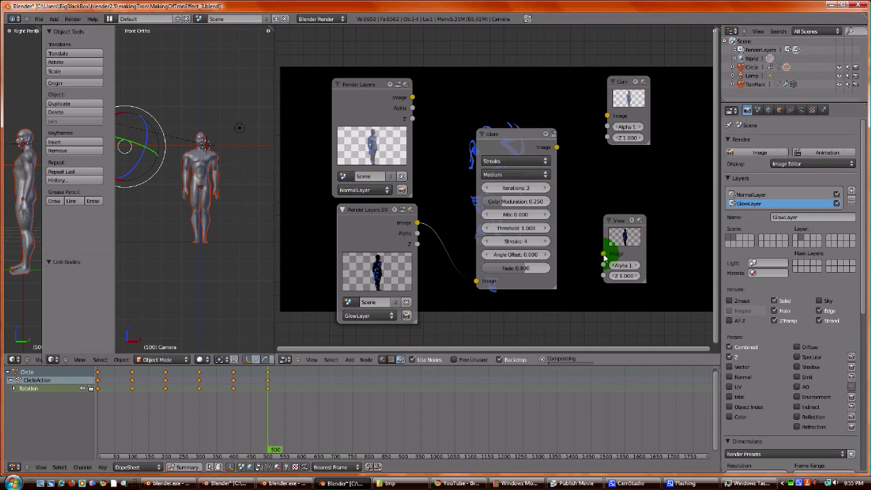
pyautogui.moveTo(525, 140); pyautogui.dragTo(576, 166)
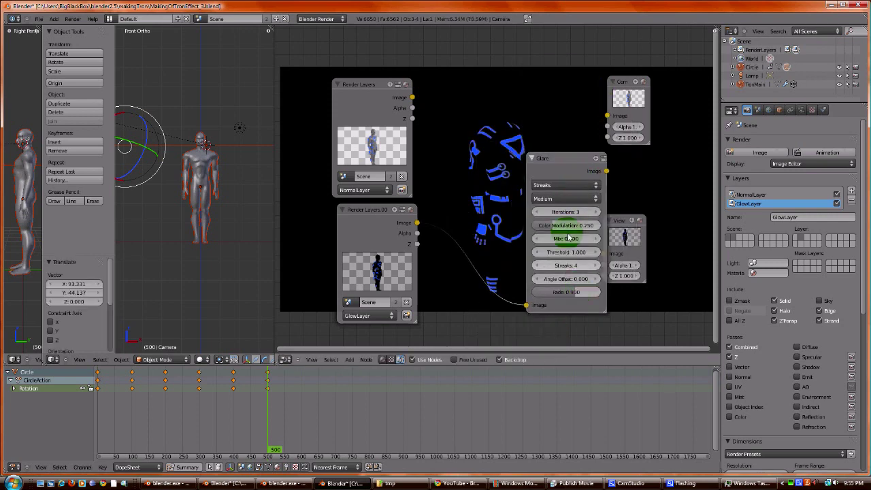
# Set Glare Threshold to 0, Angle Offset to 31 and Fade to about 0.778.
pyautogui.moveTo(565, 252); pyautogui.dragTo(586, 256)
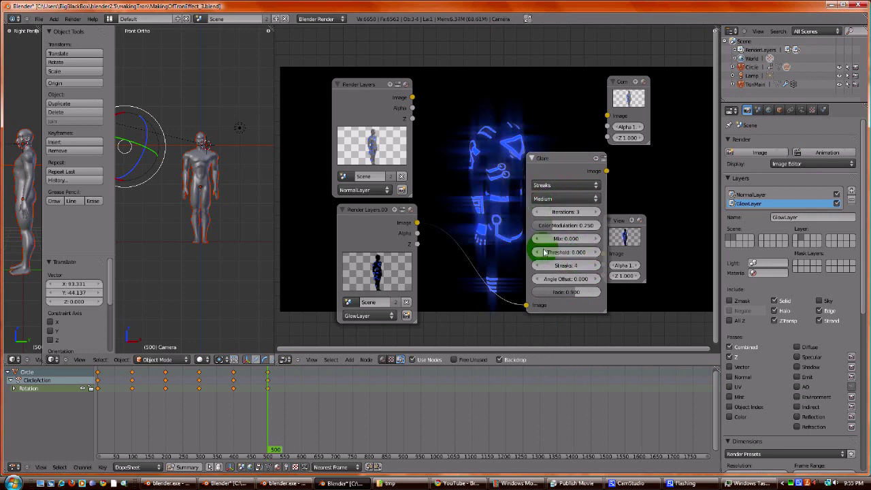
pyautogui.moveTo(569, 294); pyautogui.dragTo(549, 295)
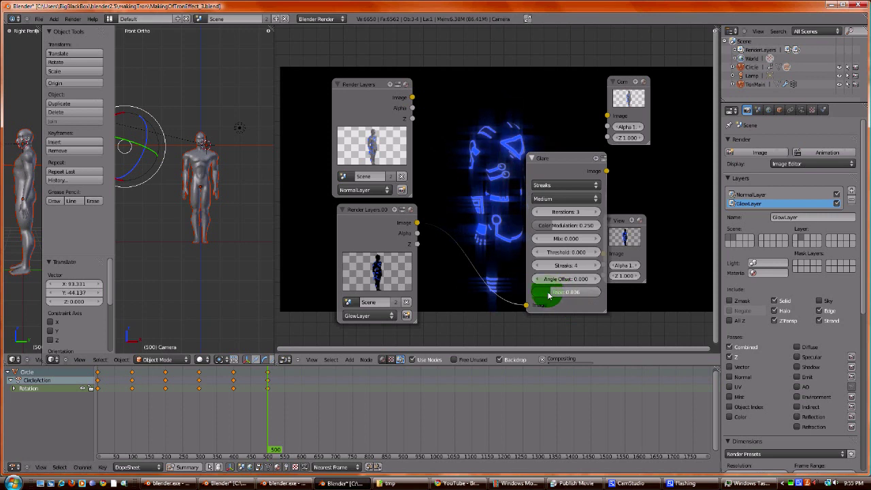
pyautogui.moveTo(551, 301); pyautogui.dragTo(571, 258)
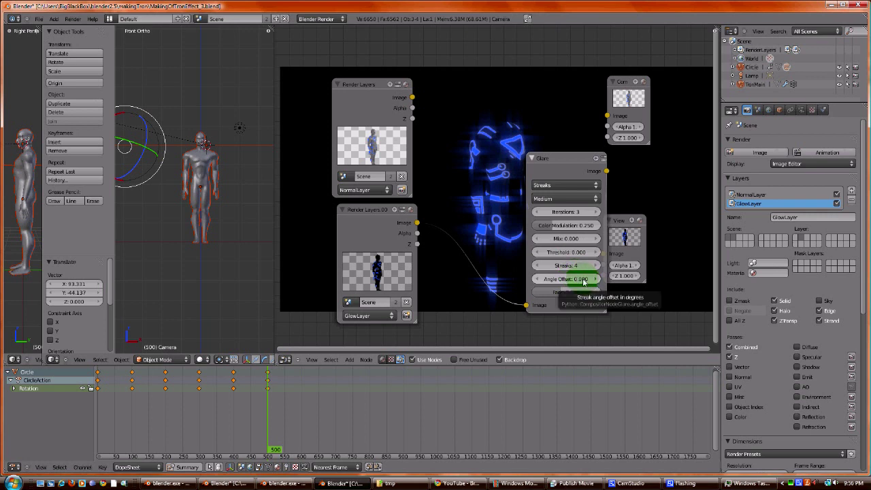
pyautogui.moveTo(583, 282); pyautogui.dragTo(644, 273)
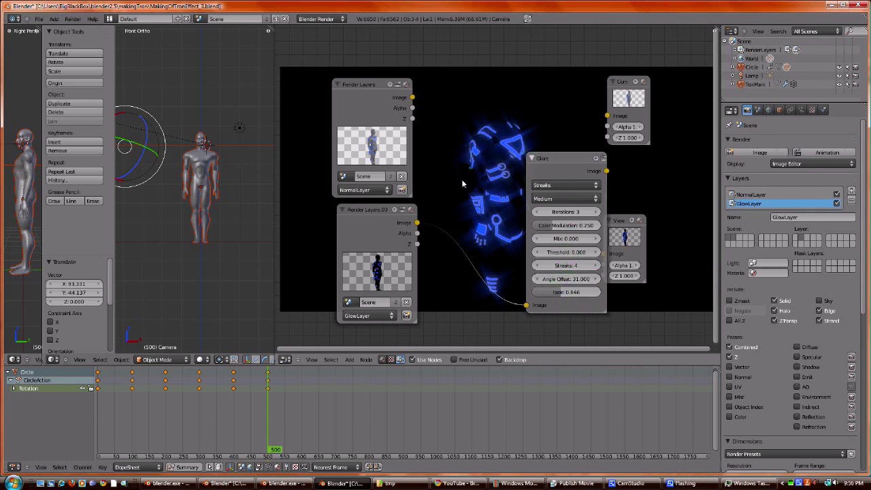
pyautogui.moveTo(562, 293); pyautogui.dragTo(557, 297)
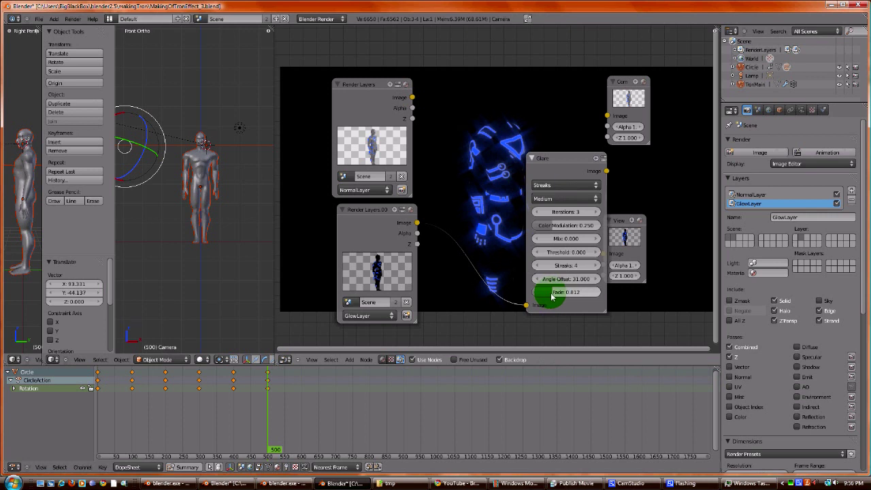
pyautogui.moveTo(552, 297); pyautogui.dragTo(546, 298)
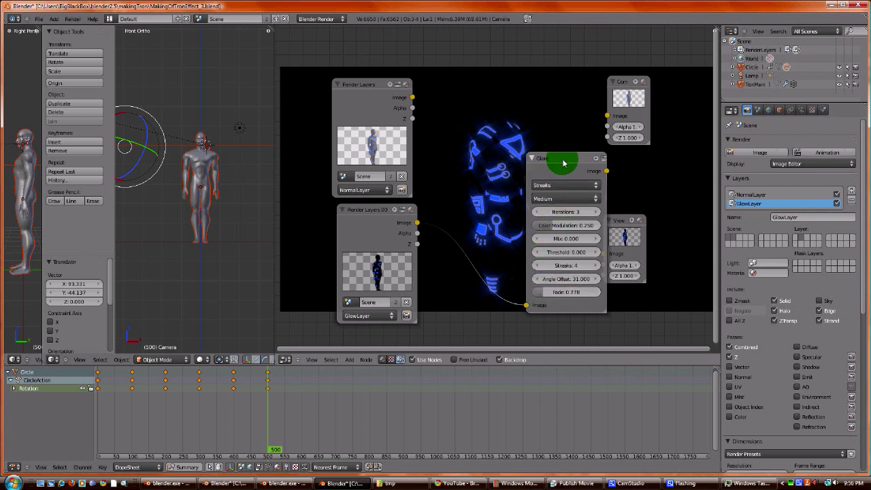
# Insert a Blur node between the Glare output and the Viewer.
pyautogui.moveTo(564, 162); pyautogui.dragTo(484, 176)
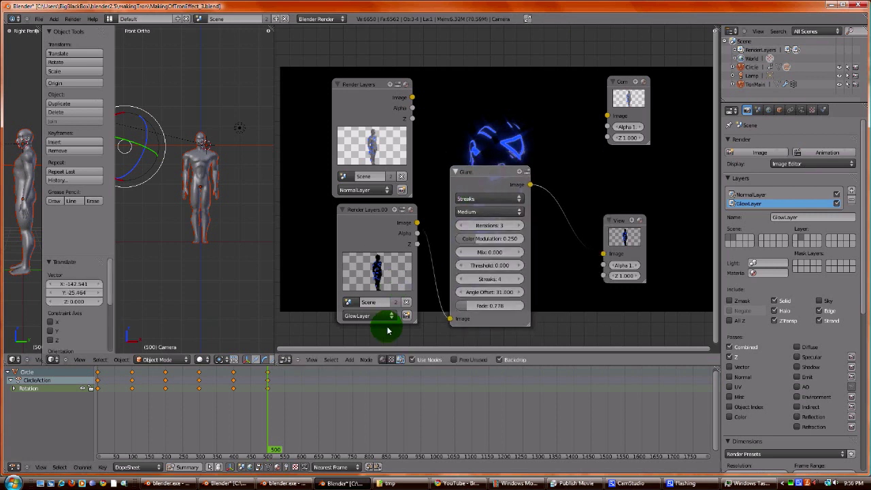
pyautogui.click(350, 360)
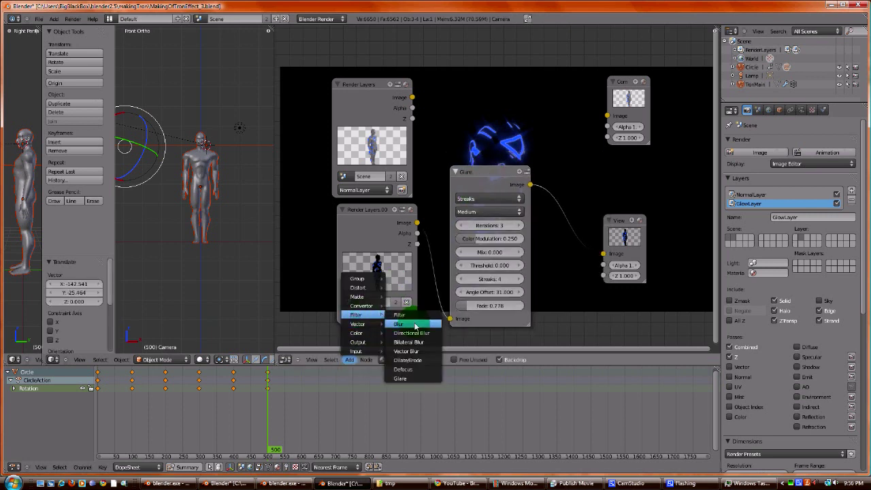
pyautogui.click(414, 326)
pyautogui.moveTo(570, 175); pyautogui.dragTo(667, 220)
pyautogui.moveTo(530, 185); pyautogui.dragTo(537, 209)
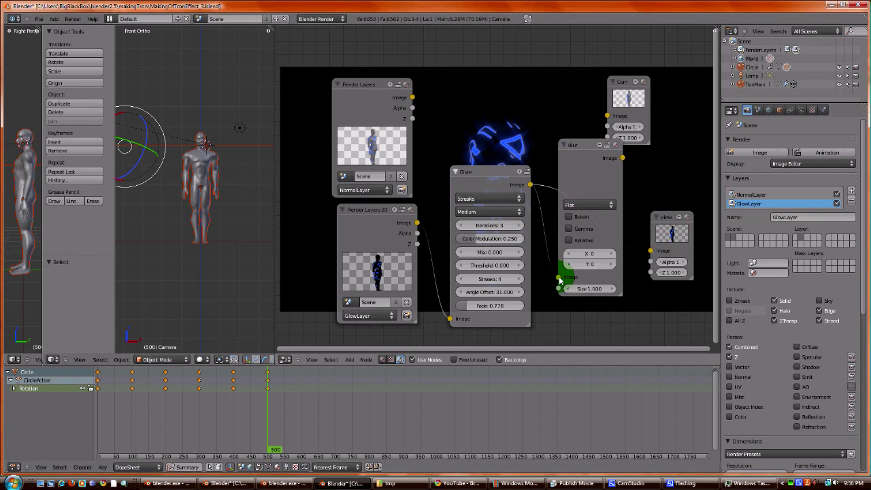
pyautogui.moveTo(562, 279); pyautogui.dragTo(559, 278)
pyautogui.moveTo(623, 158); pyautogui.dragTo(652, 252)
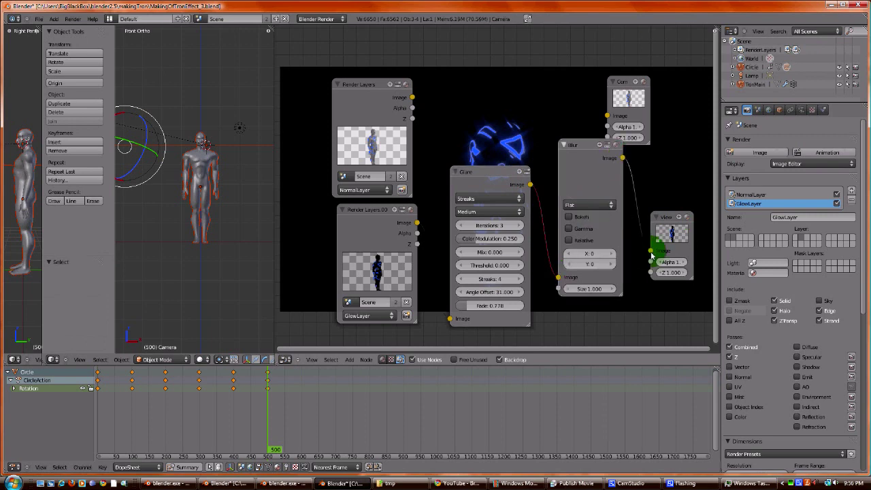
# Set Blur X and Y to 3, tweak Glare Fade to 0.736, and tidy the nodes.
pyautogui.scroll(-1, 502, 169)
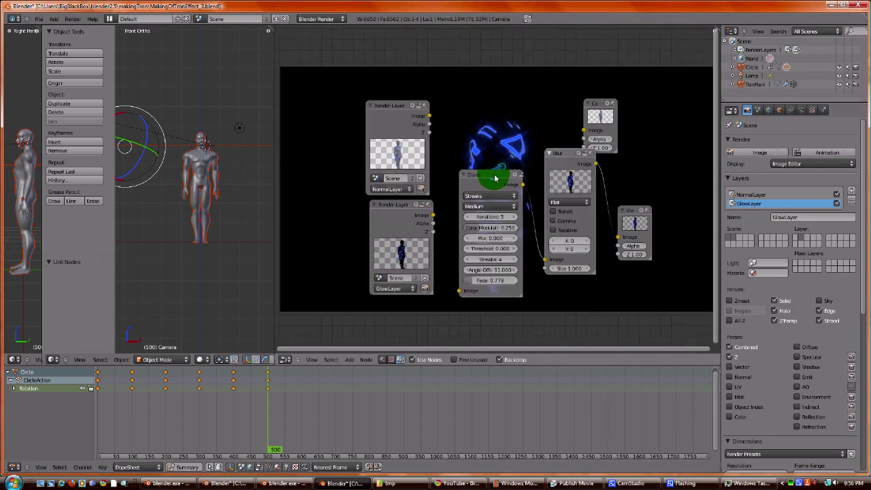
pyautogui.moveTo(495, 175); pyautogui.dragTo(498, 251)
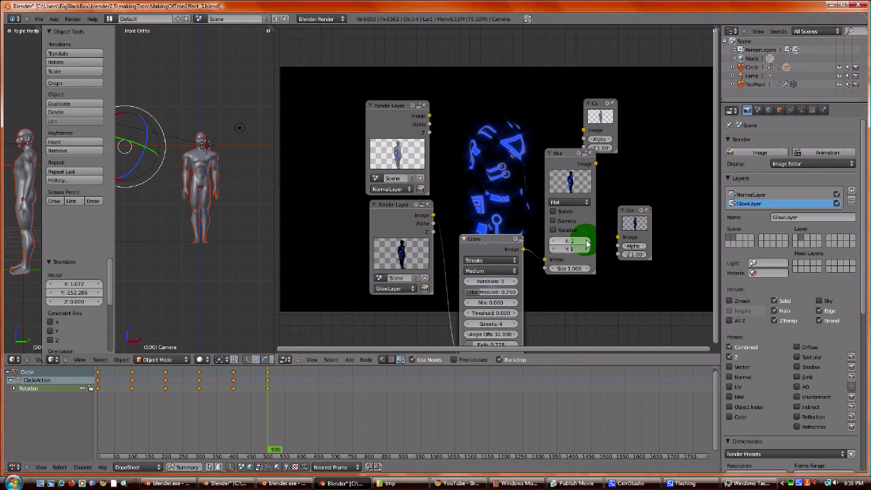
pyautogui.doubleClick(586, 242)
pyautogui.doubleClick(587, 250)
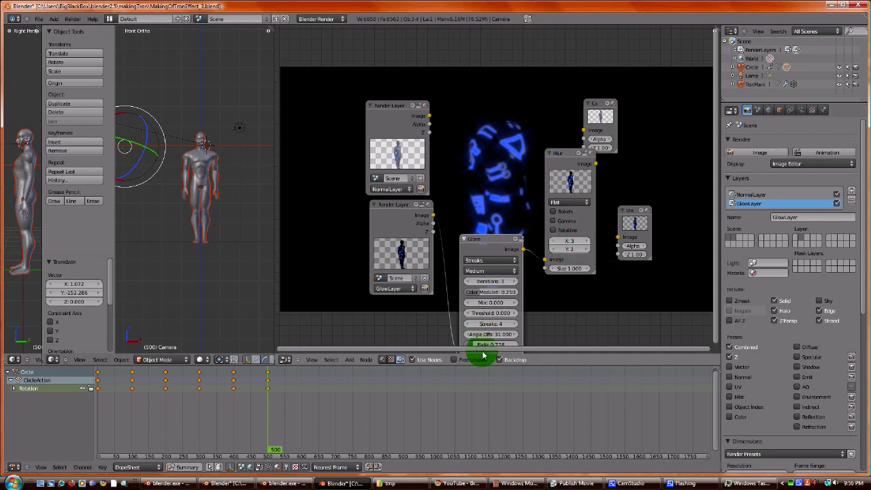
pyautogui.moveTo(478, 345); pyautogui.dragTo(480, 346)
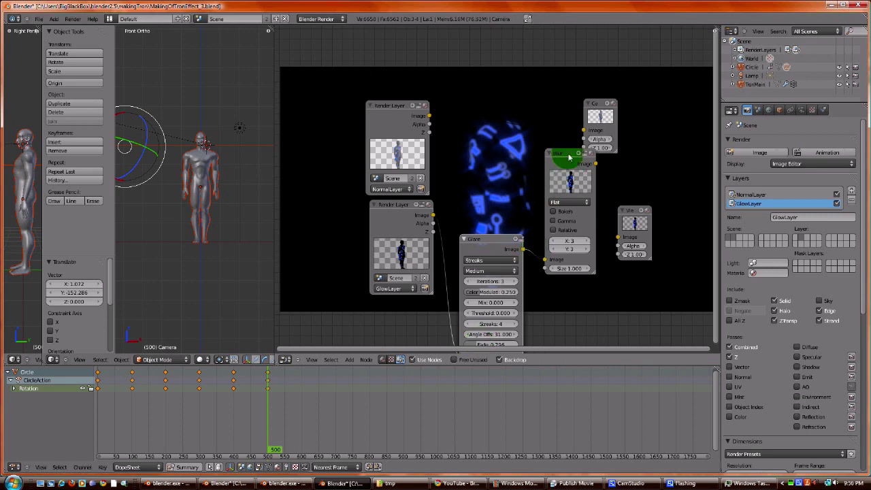
pyautogui.moveTo(565, 156); pyautogui.dragTo(572, 202)
pyautogui.moveTo(632, 220); pyautogui.dragTo(697, 172)
# Add a Mix node taking the NormalLayer image and the blurred glow.
pyautogui.moveTo(599, 103); pyautogui.dragTo(652, 48)
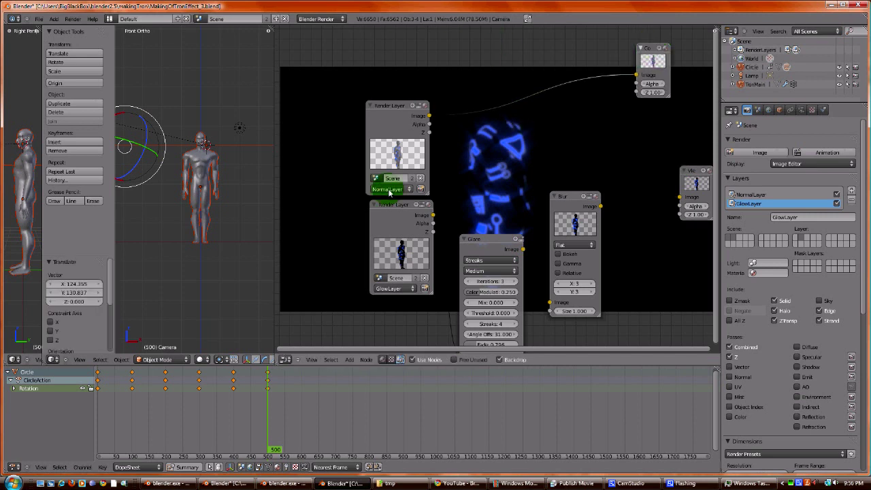
pyautogui.click(351, 361)
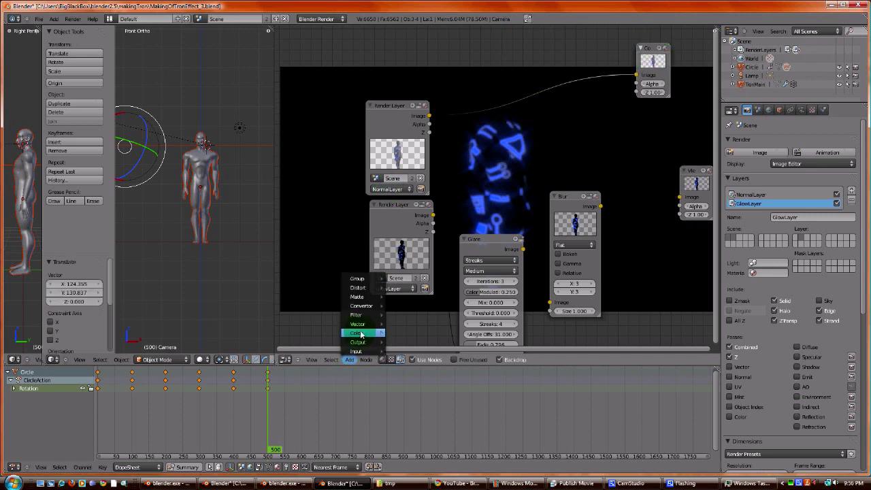
pyautogui.moveTo(358, 332)
pyautogui.click(398, 342)
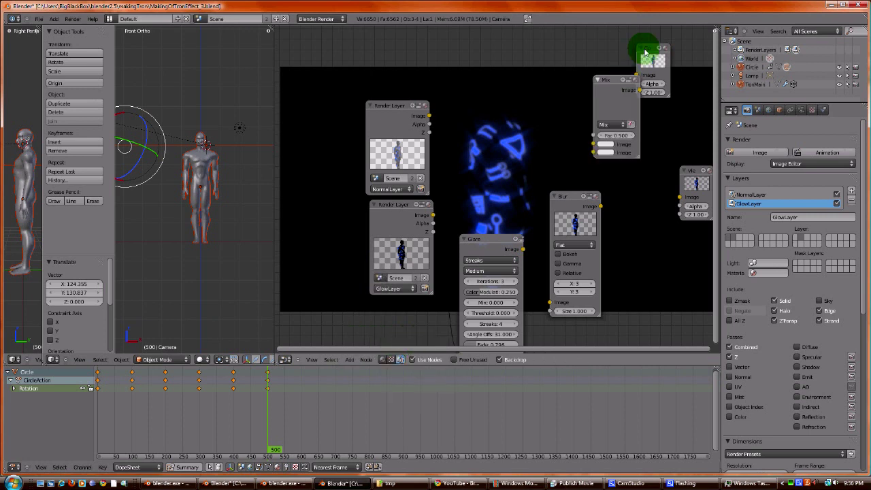
pyautogui.moveTo(634, 143); pyautogui.dragTo(646, 153)
pyautogui.moveTo(601, 207); pyautogui.dragTo(619, 208)
pyautogui.moveTo(430, 118); pyautogui.dragTo(637, 75)
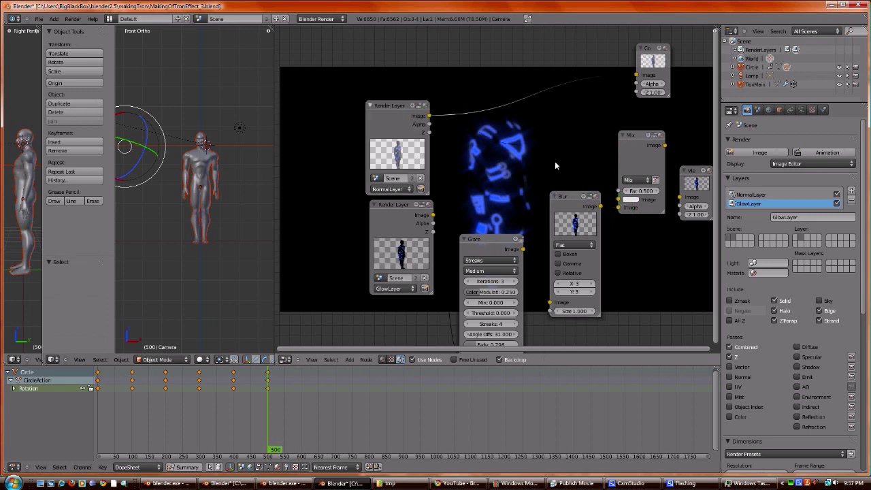
pyautogui.moveTo(606, 194); pyautogui.dragTo(620, 200)
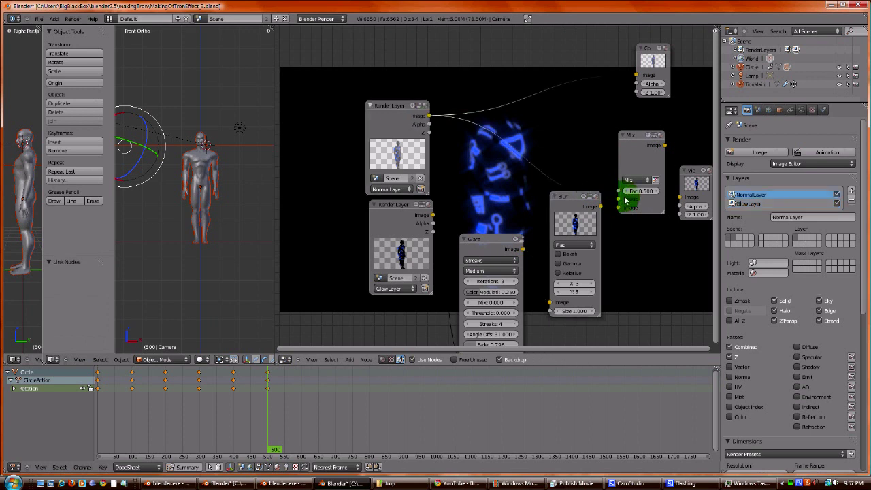
# Preview the mixed image on the backdrop and rearrange the Blur and Mix nodes.
pyautogui.click(666, 145)
pyautogui.click(674, 182)
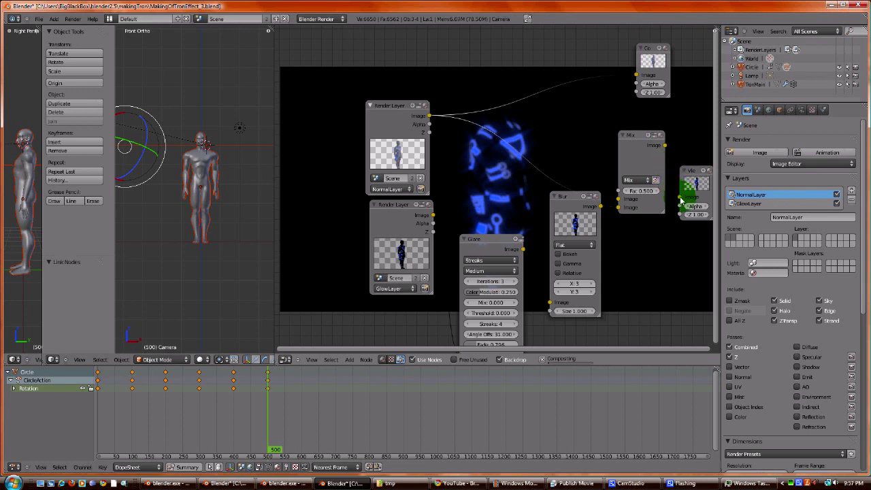
pyautogui.click(641, 196)
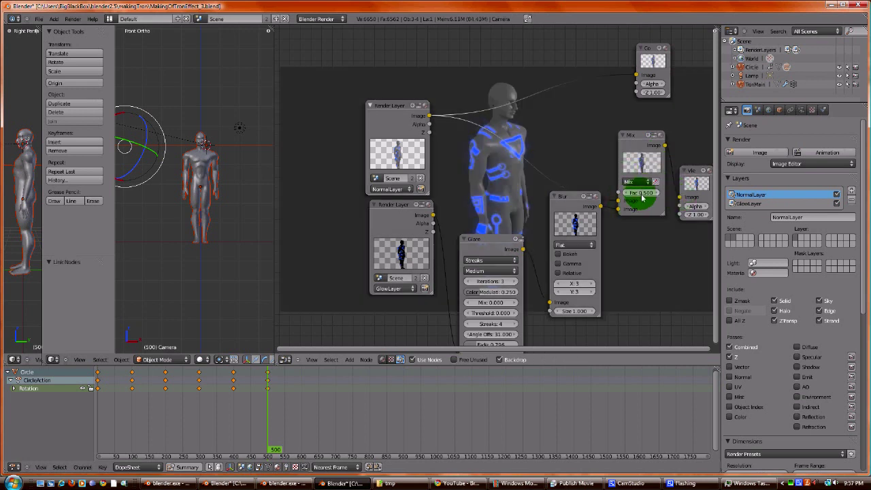
pyautogui.click(569, 197)
pyautogui.moveTo(569, 199); pyautogui.dragTo(588, 232)
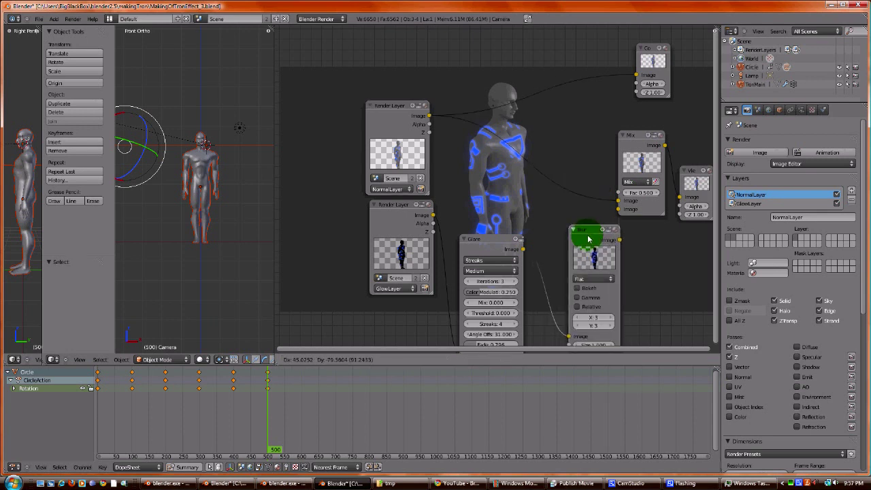
pyautogui.click(628, 136)
pyautogui.moveTo(629, 136); pyautogui.dragTo(584, 123)
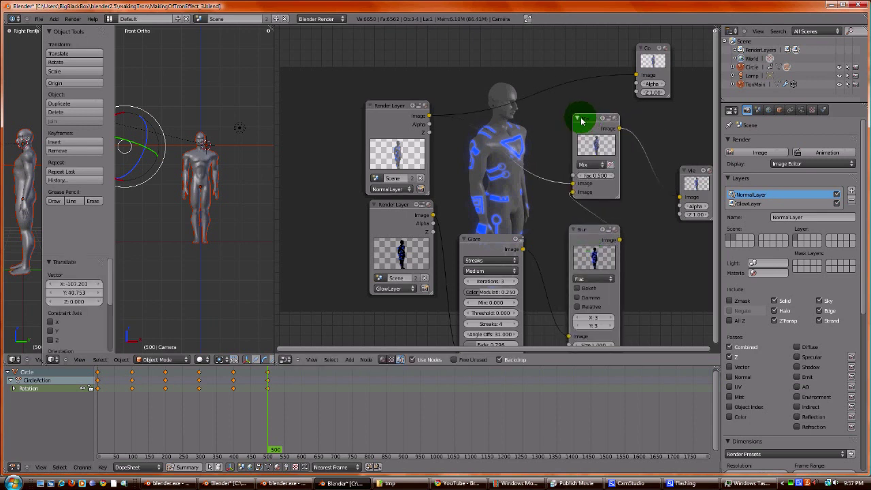
# Route the Mix output to the Viewer and set its Fac to 0.700.
pyautogui.moveTo(429, 118); pyautogui.dragTo(681, 199)
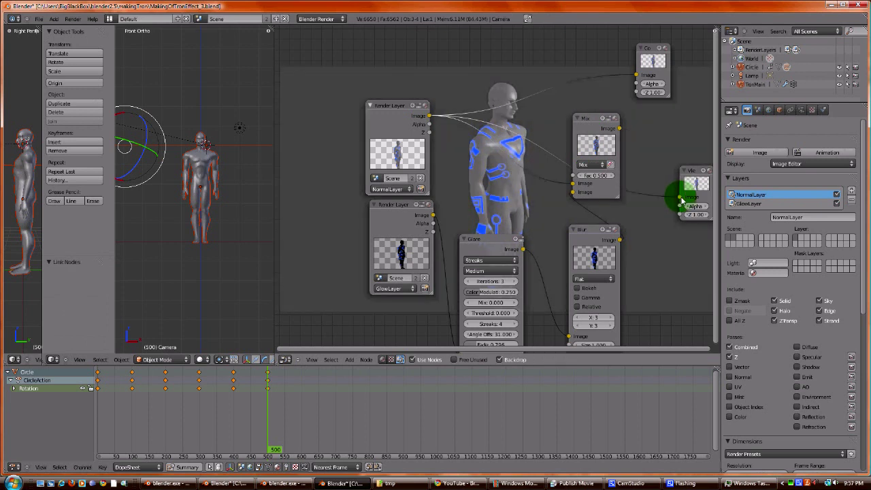
pyautogui.click(635, 158)
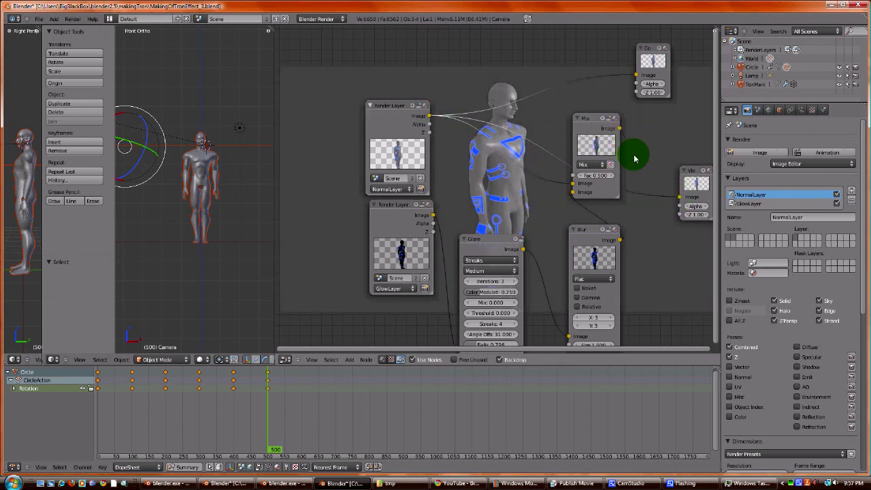
pyautogui.moveTo(620, 128); pyautogui.dragTo(679, 199)
pyautogui.click(628, 189)
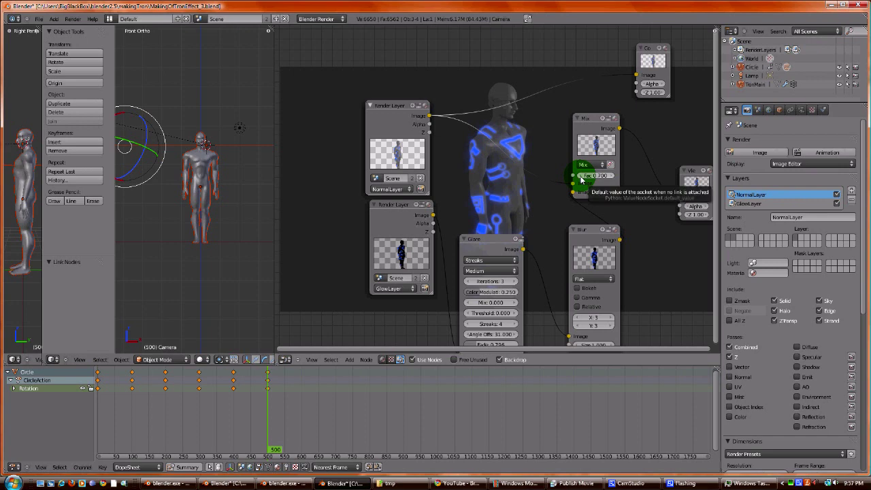
pyautogui.scroll(-1, 622, 140)
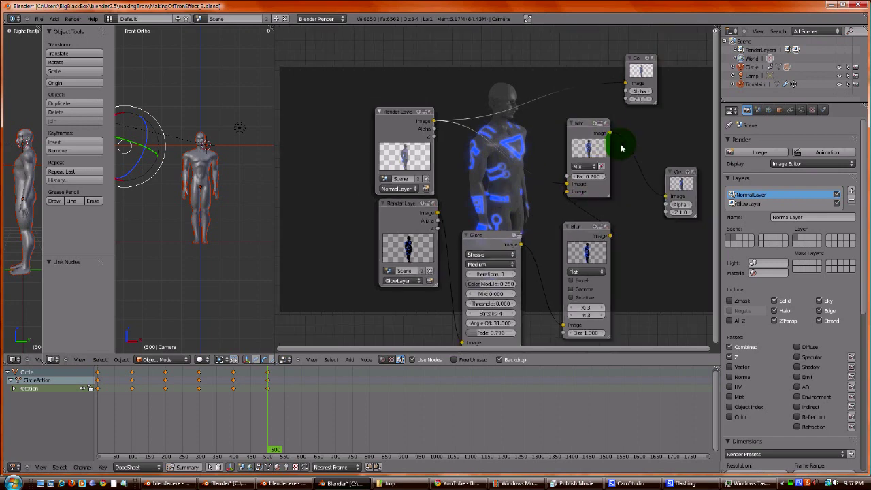
pyautogui.moveTo(661, 250); pyautogui.dragTo(632, 235, button='middle')
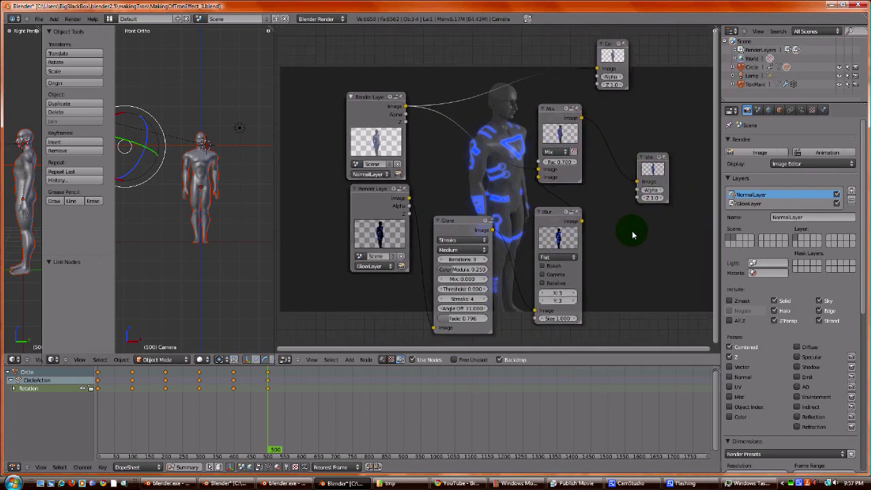
# Save over the blend file, nudge the top Render Layers node up, and render frame 500.
pyautogui.hotkey('ctrl', 's')
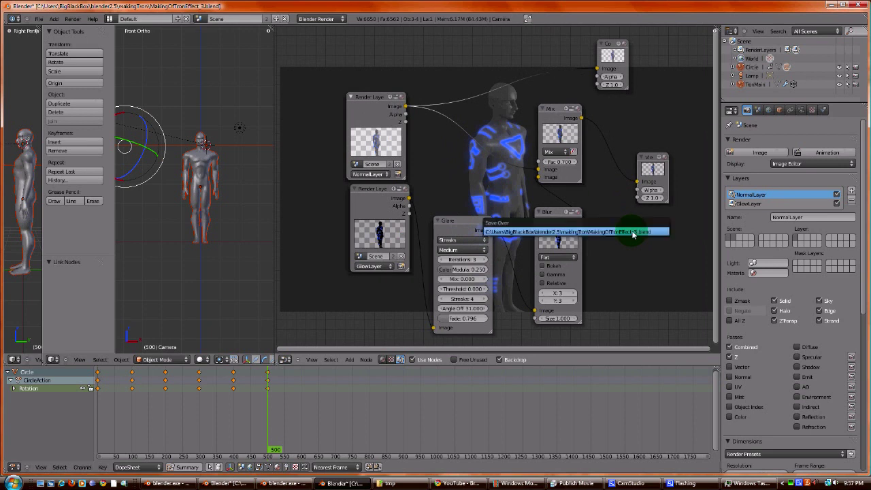
pyautogui.click(633, 232)
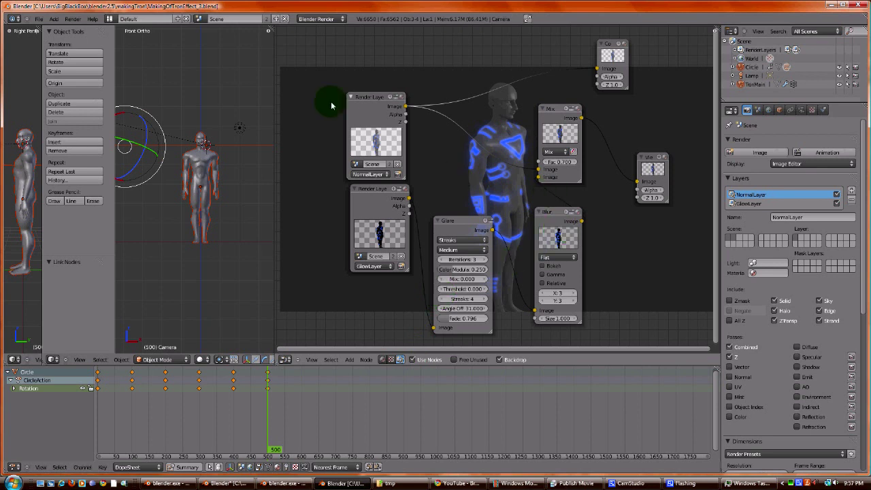
pyautogui.click(374, 89)
pyautogui.moveTo(374, 89); pyautogui.dragTo(383, 73)
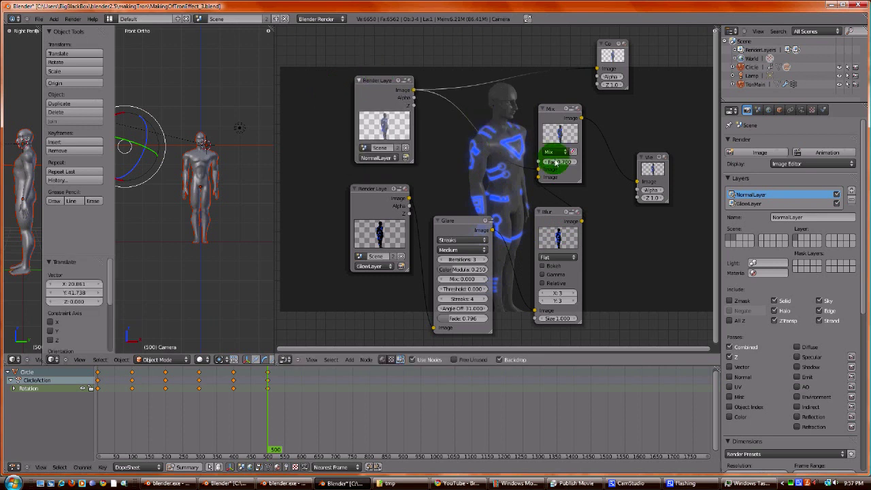
pyautogui.press('F12')
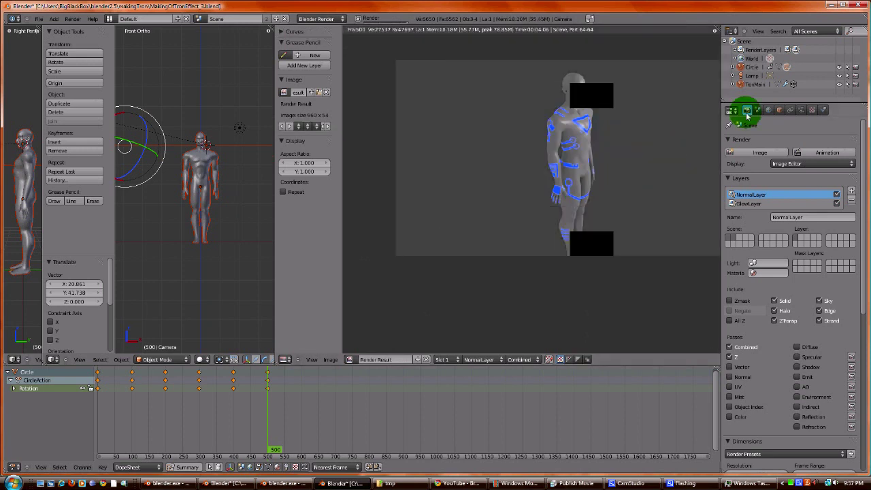
# Switch Render Display to Full Screen, re-render frame 500, then return to the compositing nodes.
pyautogui.click(739, 177)
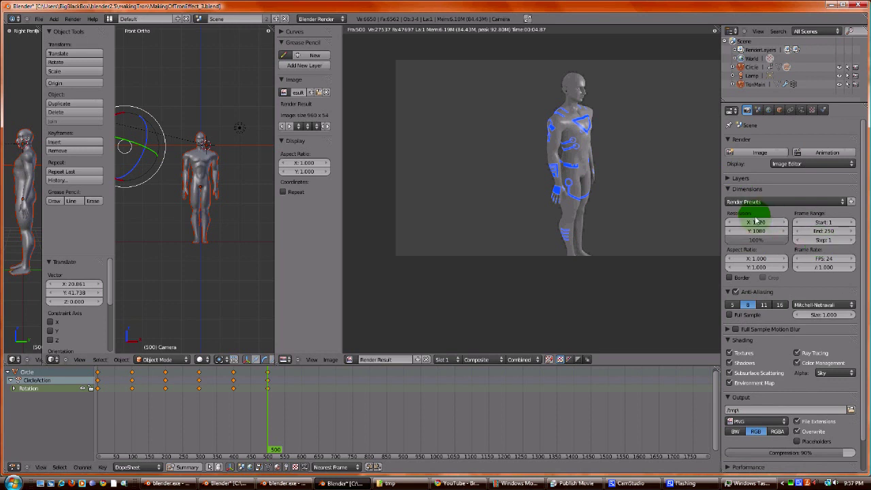
pyautogui.click(813, 163)
pyautogui.click(820, 155)
pyautogui.press('F12')
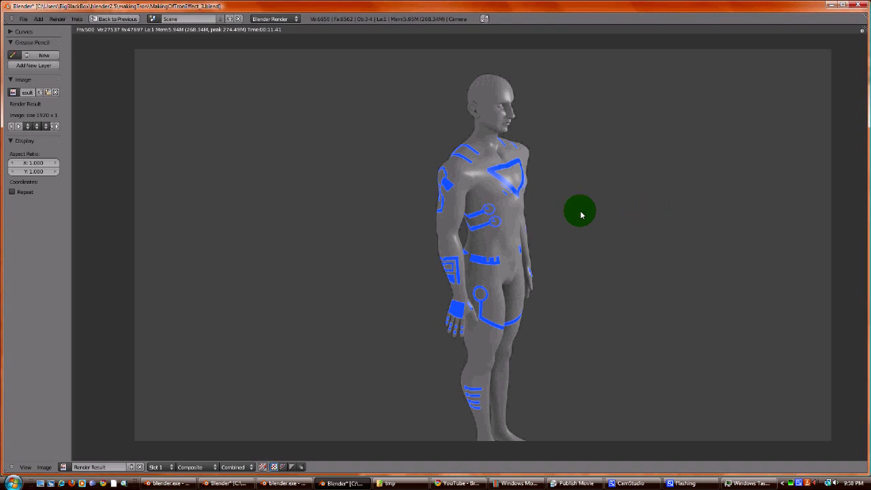
pyautogui.press('Escape')
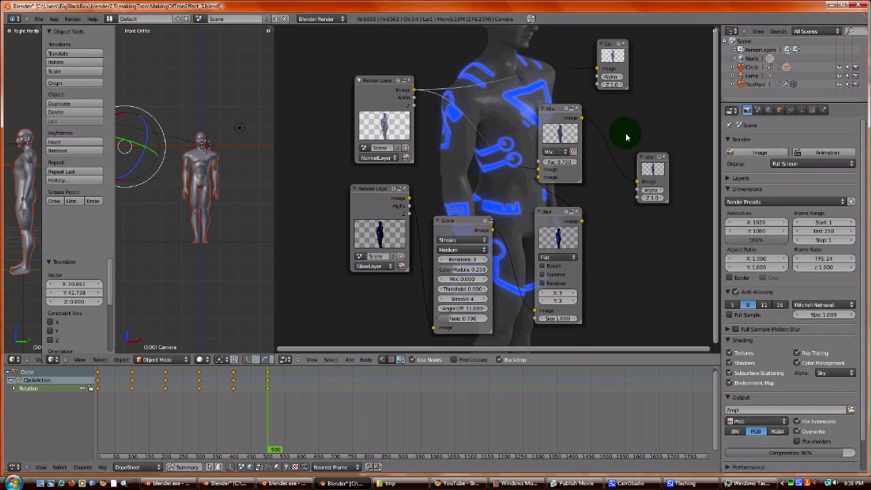
# Wire the Mix node's Image output into the Composite node's Image input and re-render frame 500.
pyautogui.moveTo(555, 110); pyautogui.dragTo(574, 111)
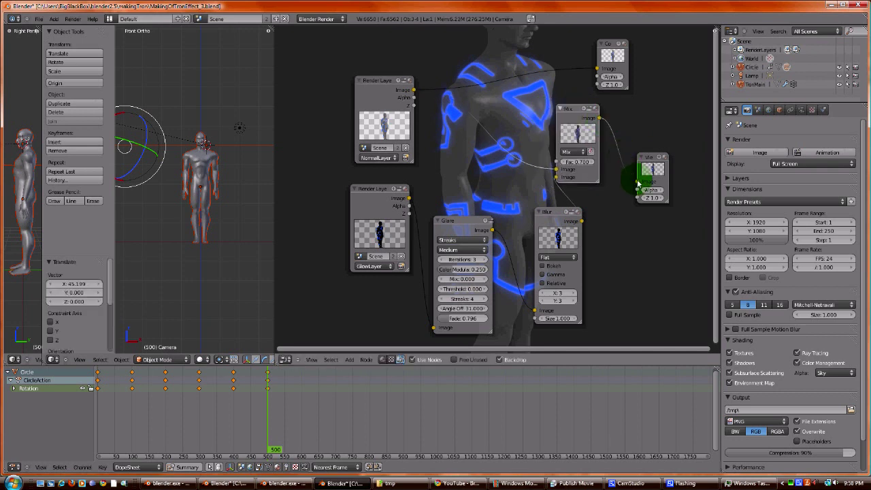
pyautogui.moveTo(613, 45); pyautogui.dragTo(652, 46)
pyautogui.moveTo(599, 118); pyautogui.dragTo(632, 68)
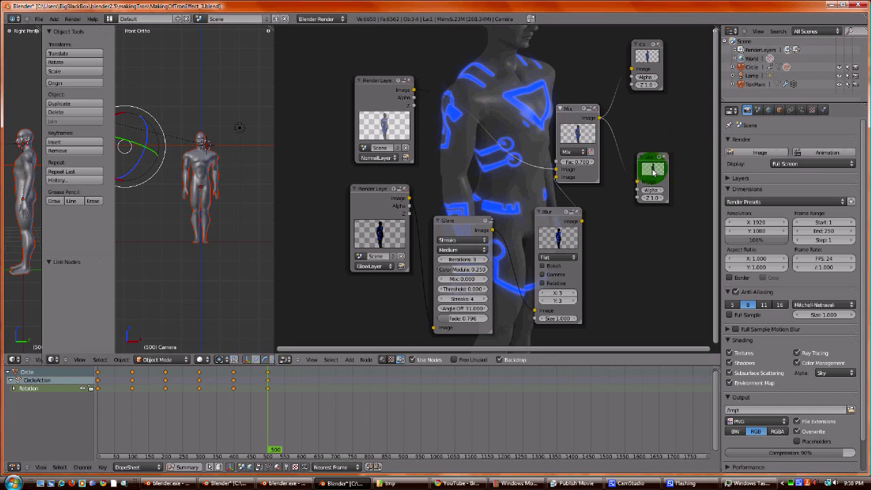
pyautogui.press('F12')
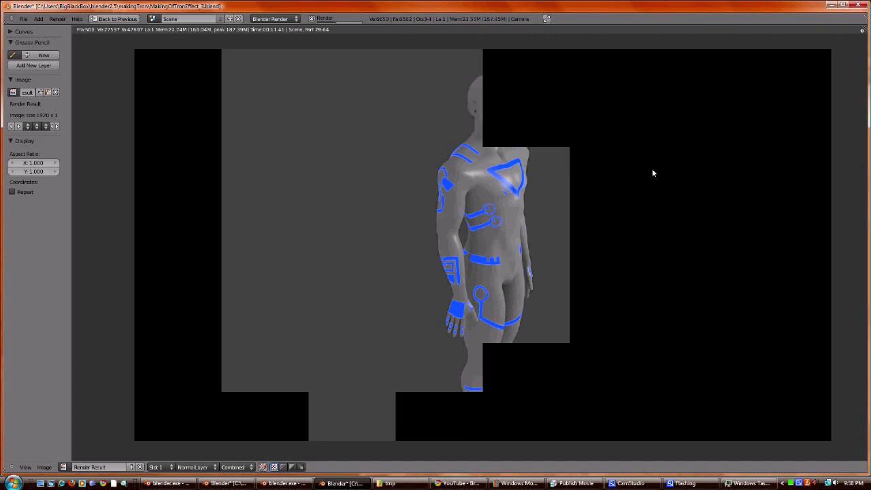
# Let the full-screen render of frame 500 complete, showing the grey figure with blue glowing lines.
pyautogui.click(652, 169)
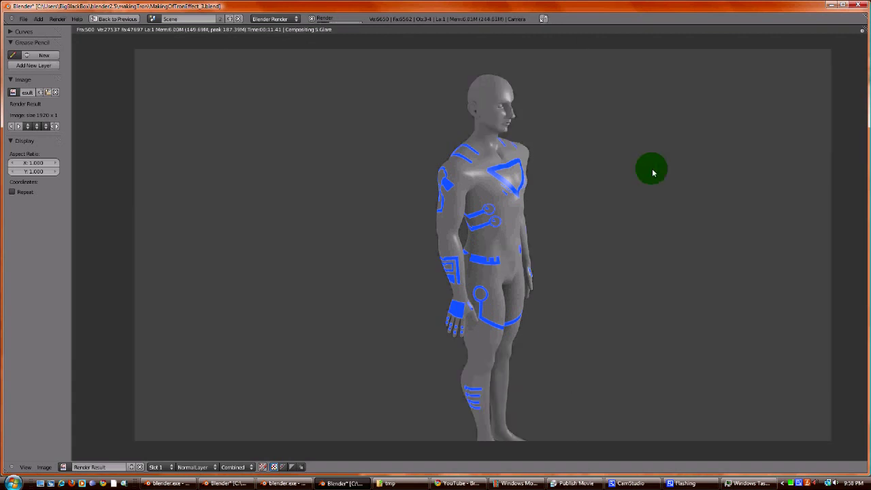